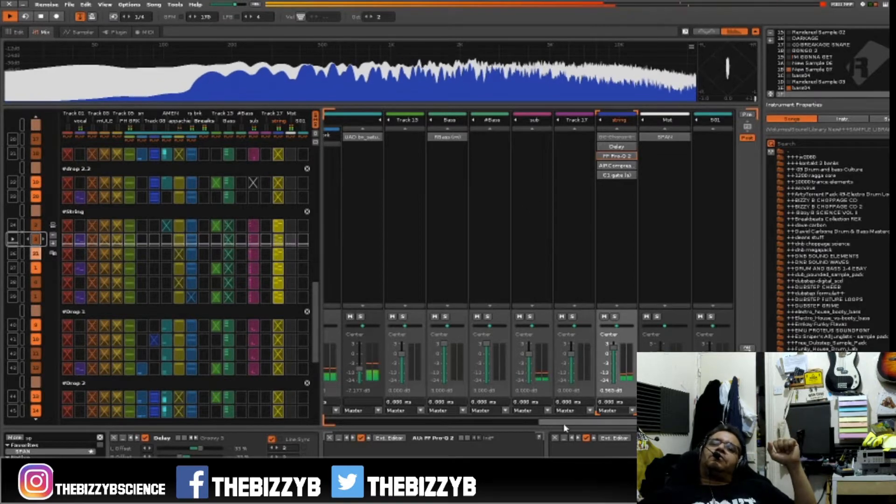
- Open the bx_saturator V2 effect on the Breaks group to review its settings and close its window
drag(563, 424, 408, 425)
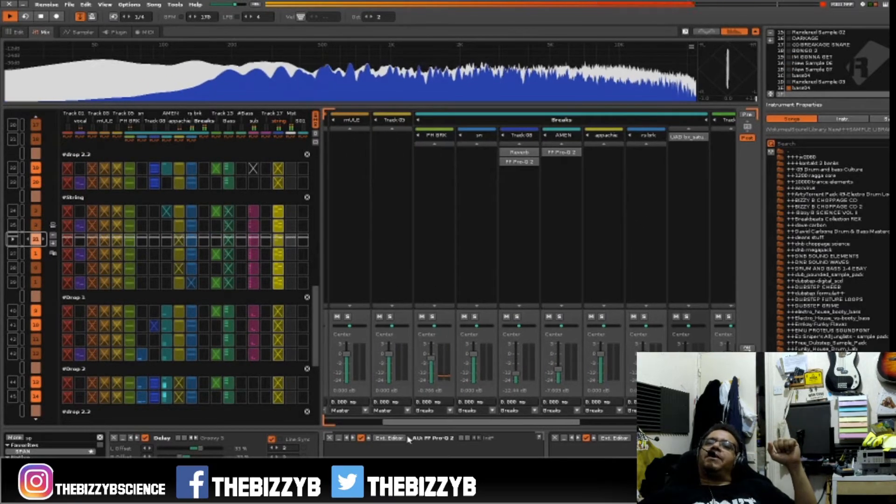
double_click(693, 138)
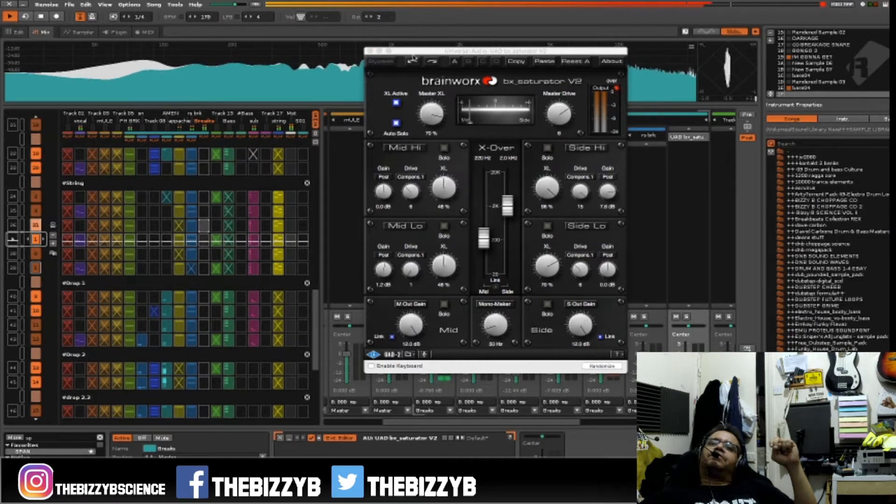
drag(415, 53, 196, 135)
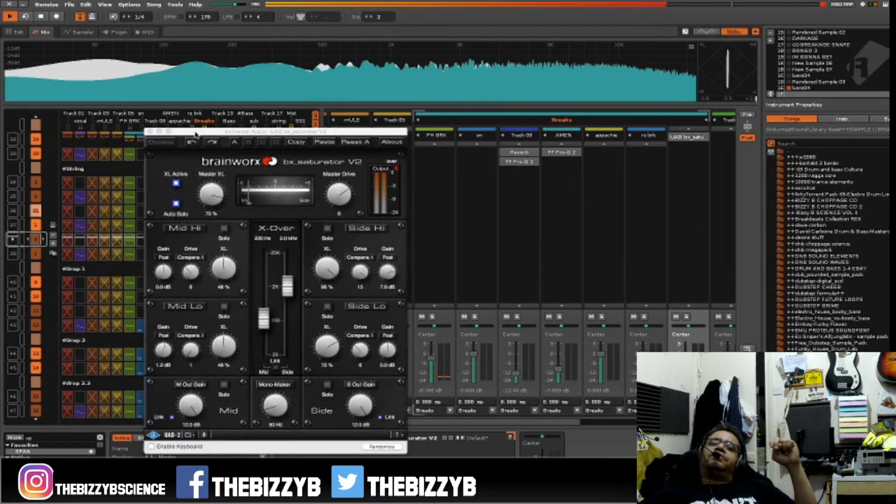
click(150, 133)
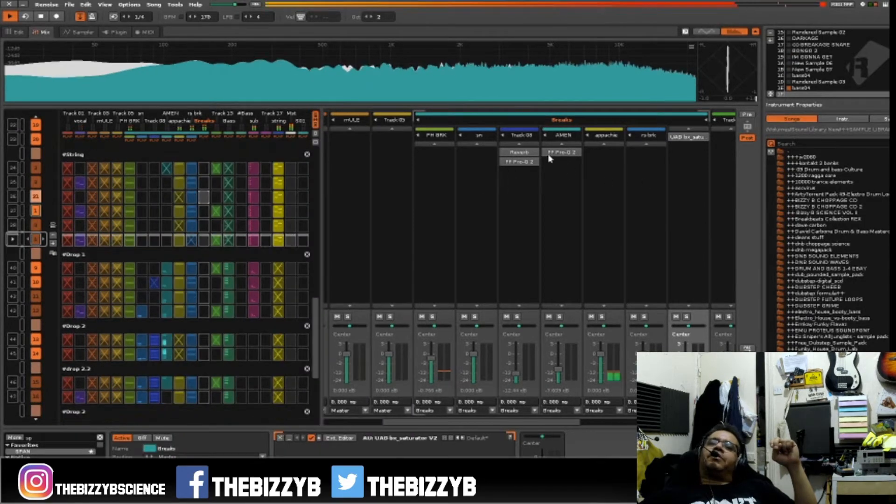
- Copy the FF Pro-Q 2 device from the AMEN track and paste it after the saturator on the Breaks group
right_click(562, 153)
click(577, 165)
click(696, 176)
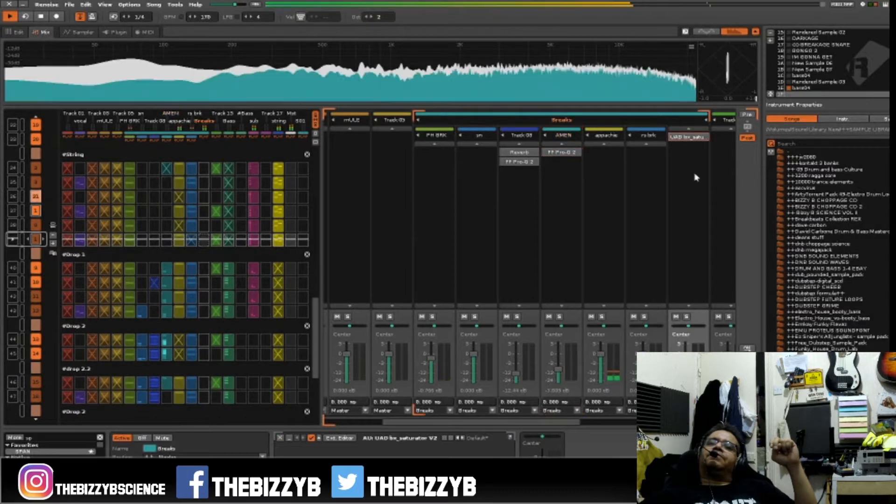
right_click(696, 176)
click(720, 200)
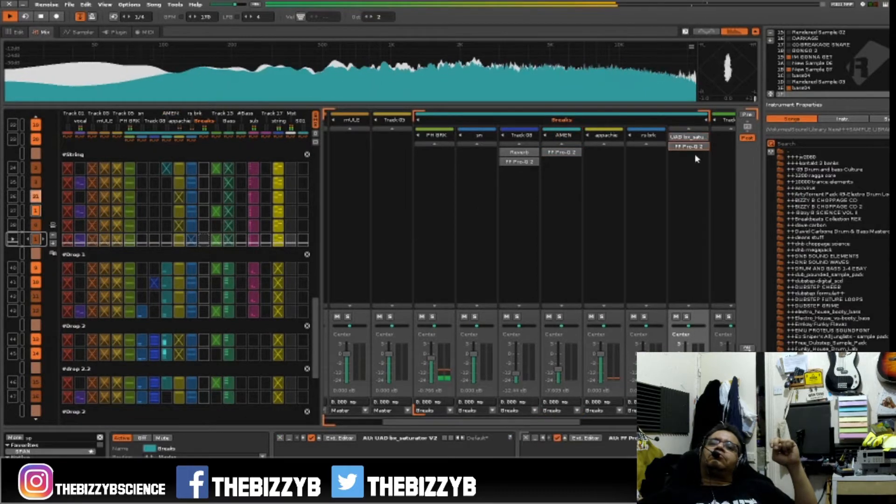
- Open the Breaks group's Pro-Q 2 editor to examine its low-cut curve and close it
double_click(693, 148)
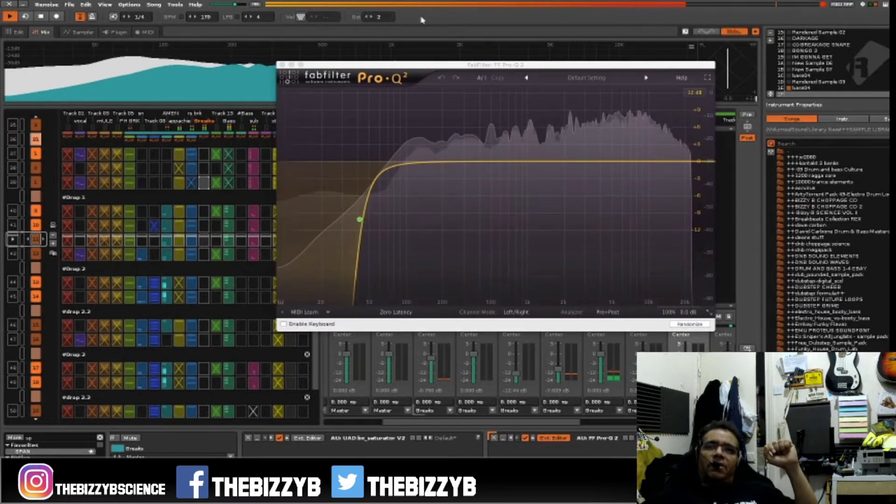
drag(402, 73, 184, 153)
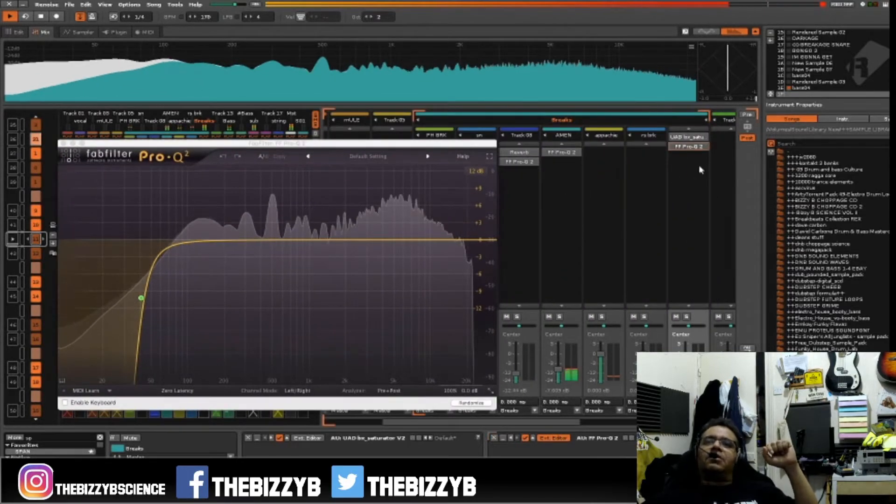
click(689, 146)
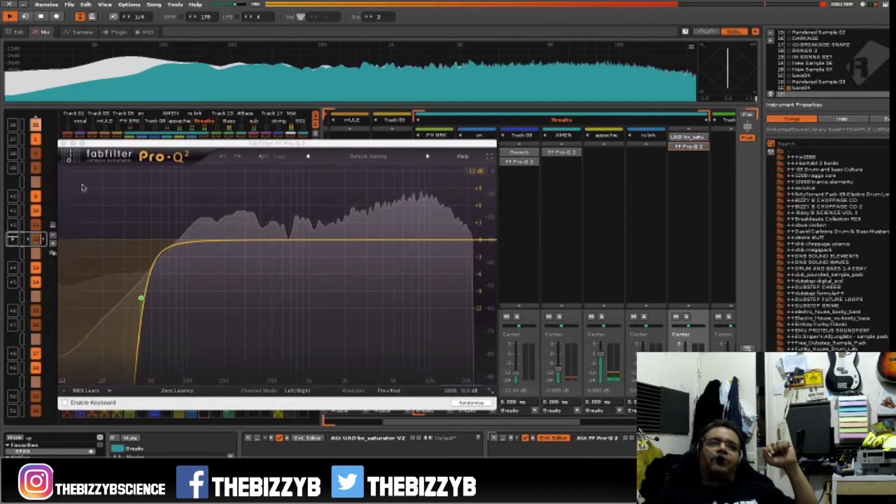
click(63, 144)
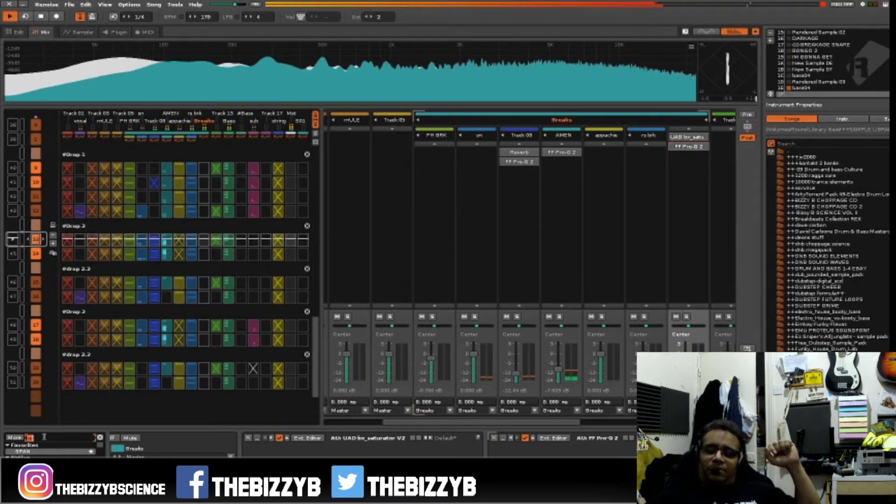
- Add a Delay effect with a Groovy preset to the sn track and lower the track's volume to about -2.6 dB
text(d)
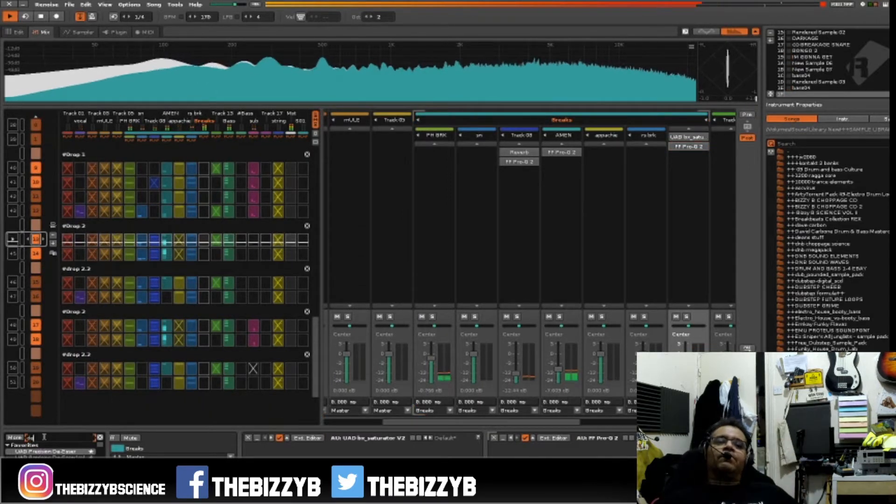
text(ela)
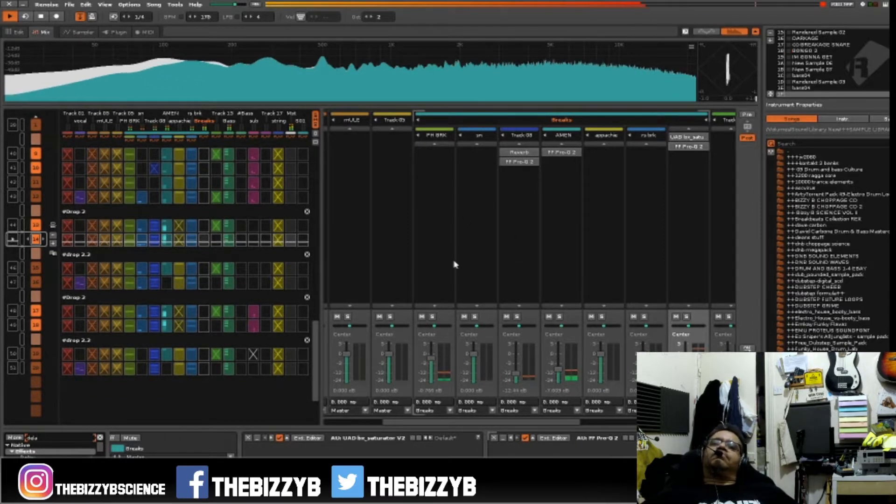
drag(486, 420, 382, 425)
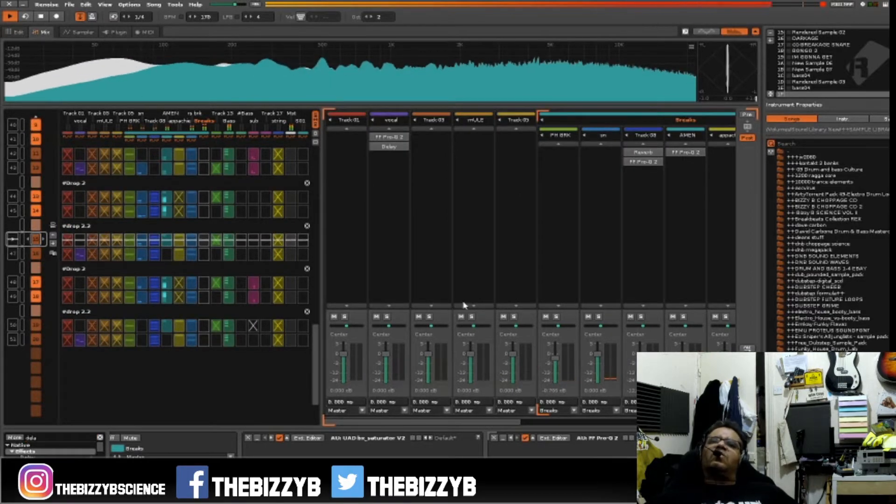
click(611, 212)
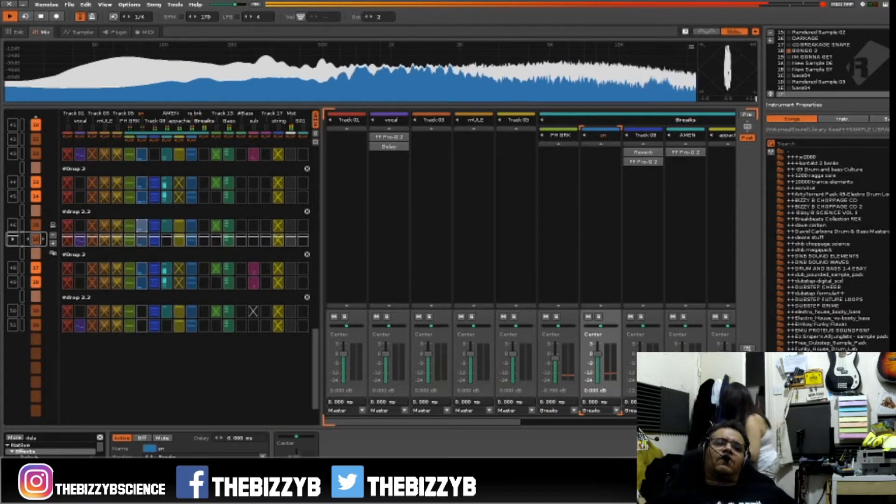
double_click(44, 456)
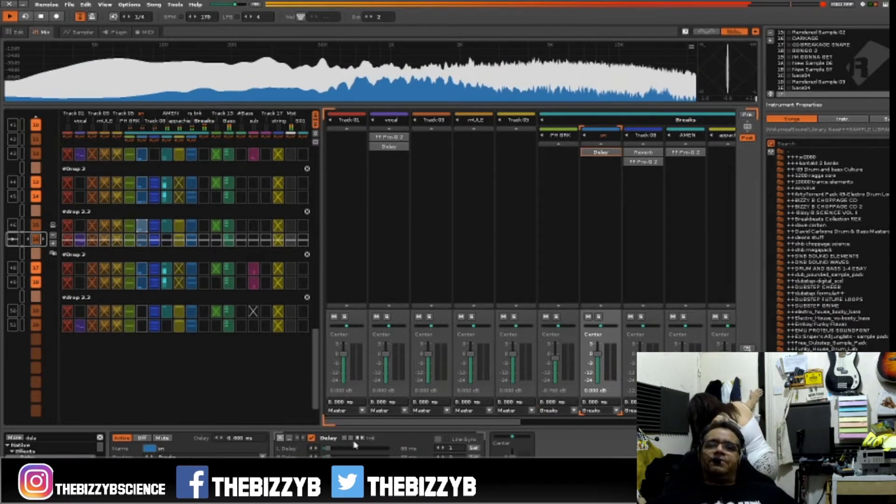
click(362, 437)
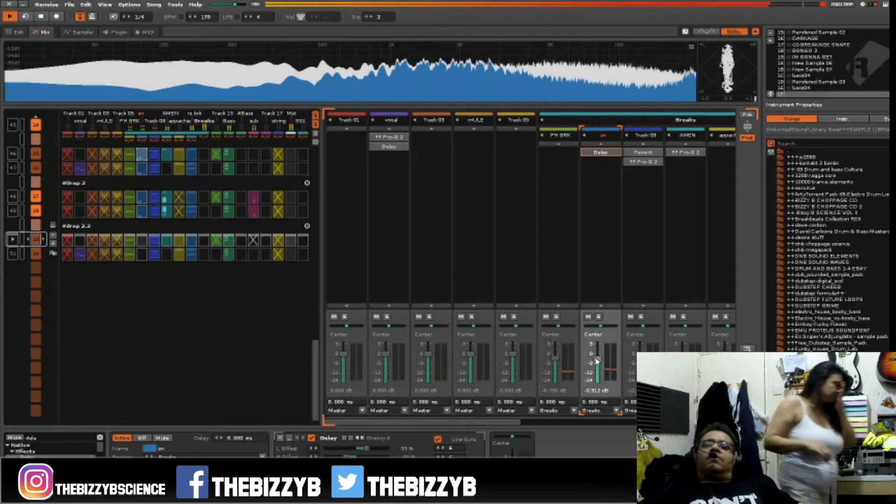
drag(597, 360, 598, 366)
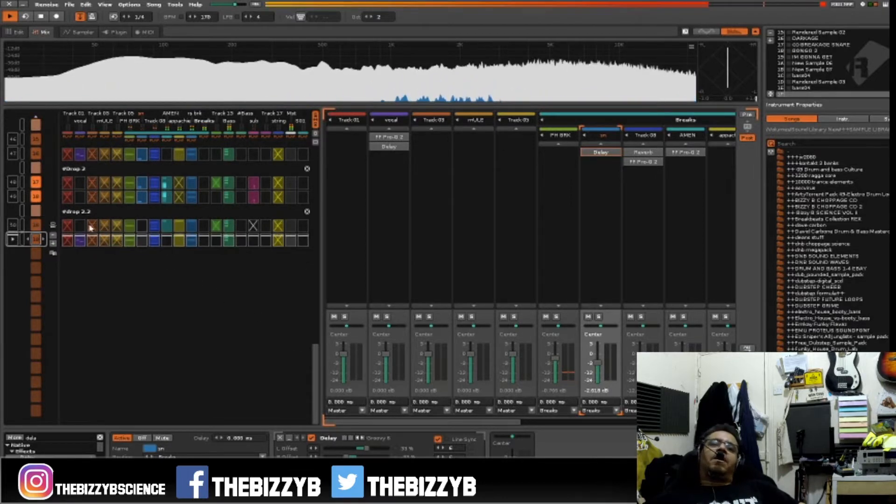
- Turn off pattern following and play the song from sequence position 46
click(80, 16)
scroll(35, 202, up, 4)
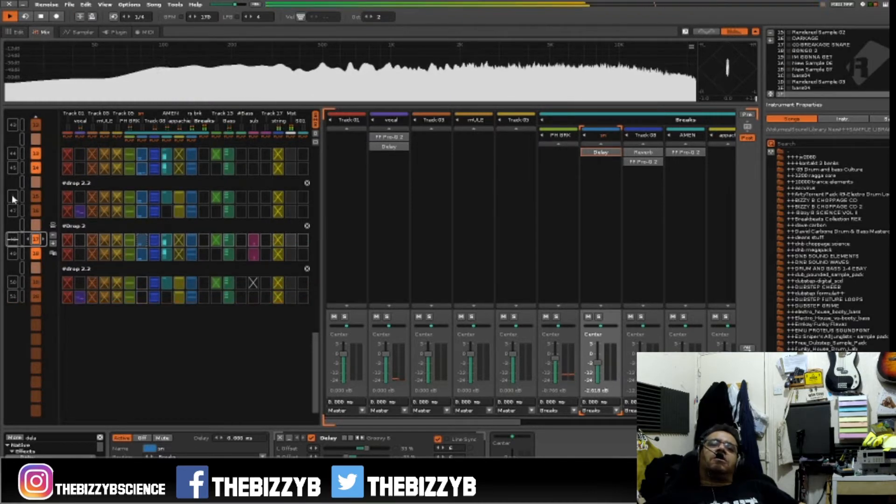
click(13, 197)
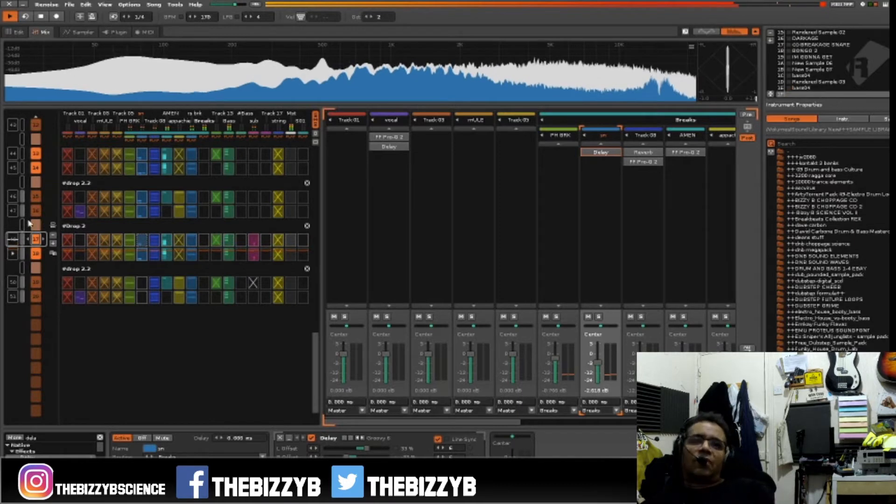
- Stop playback and repeat the selected sequence positions 46 to 51 directly after themselves
key(space)
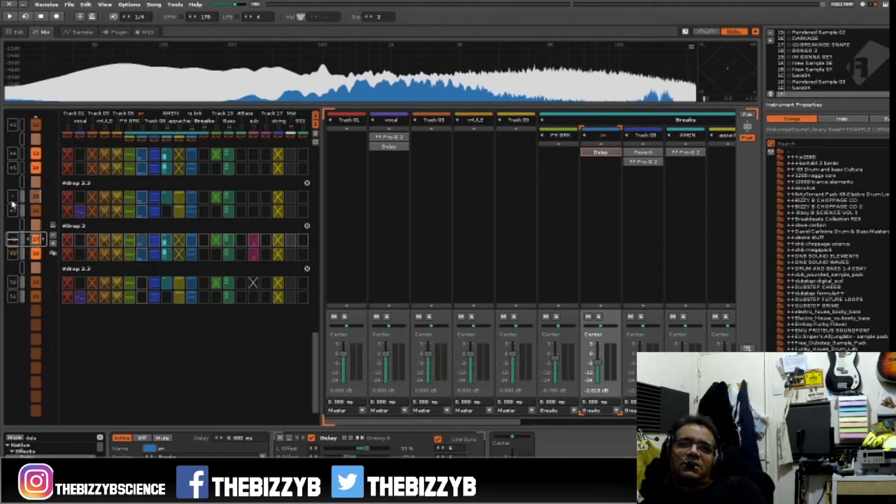
key(space)
key(space)
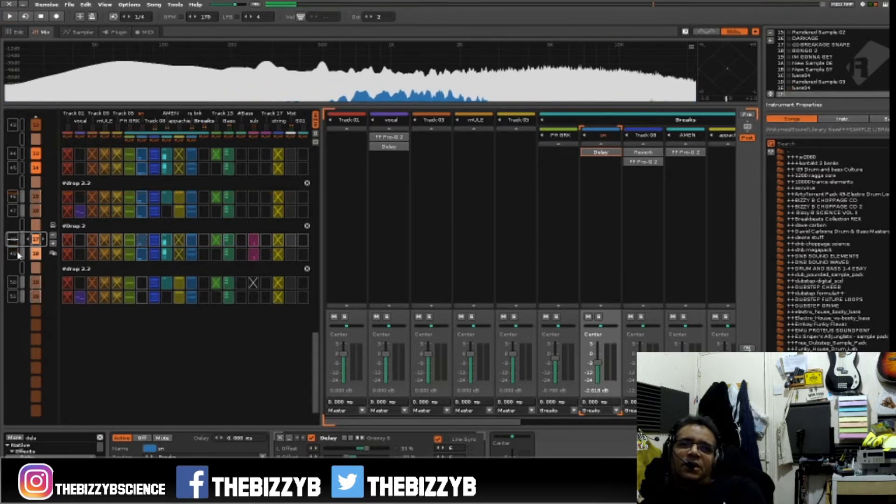
key(space)
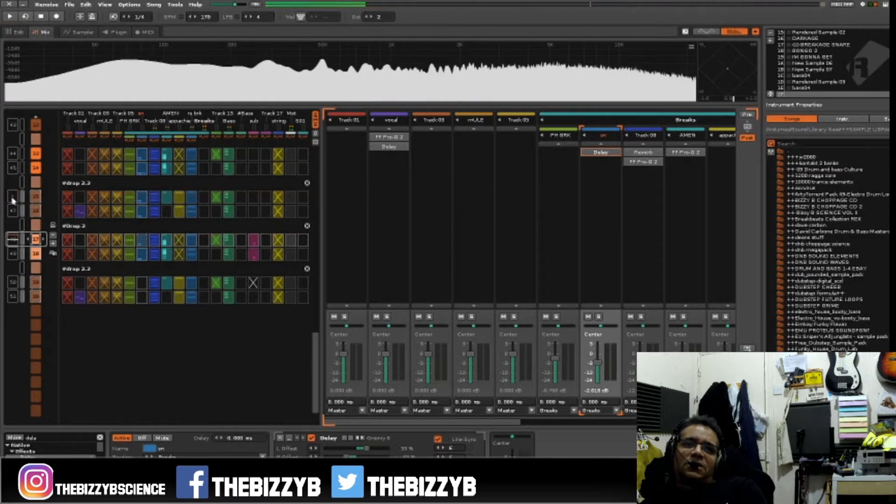
key(space)
right_click(38, 201)
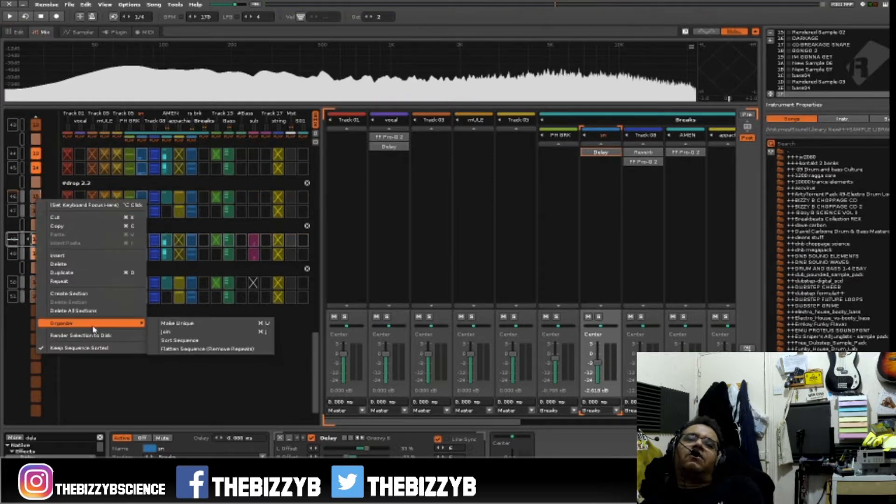
click(84, 283)
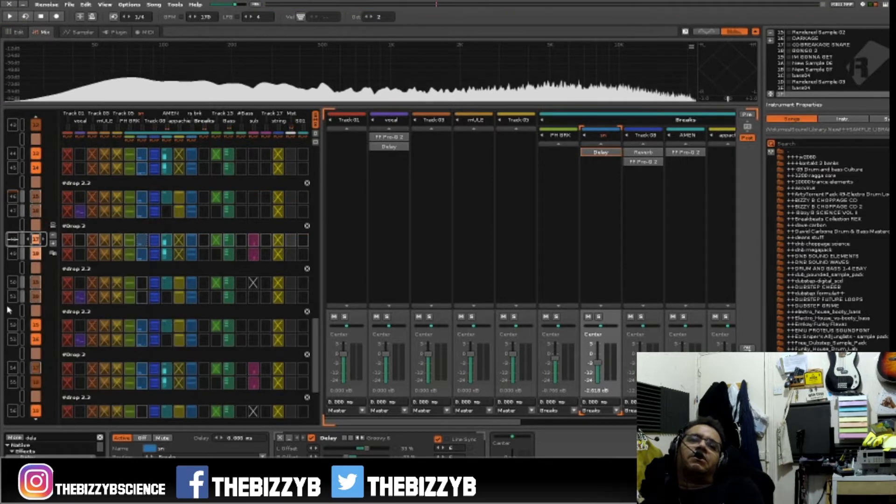
- Play the song from sequence position 52 and check the Mst track's effects and level in the mixer
click(13, 326)
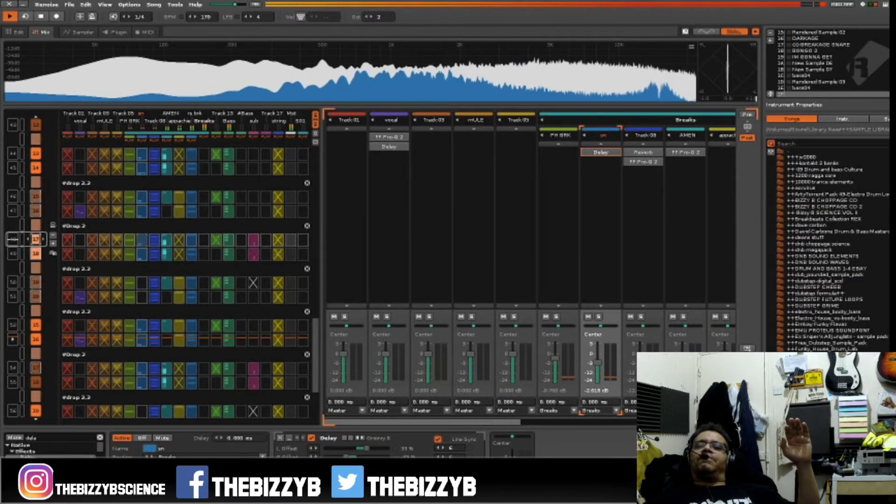
drag(453, 422, 668, 422)
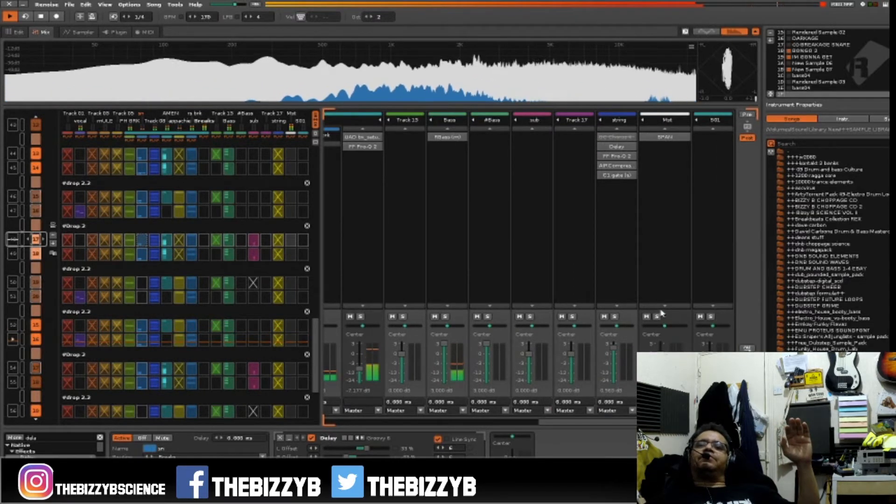
click(662, 295)
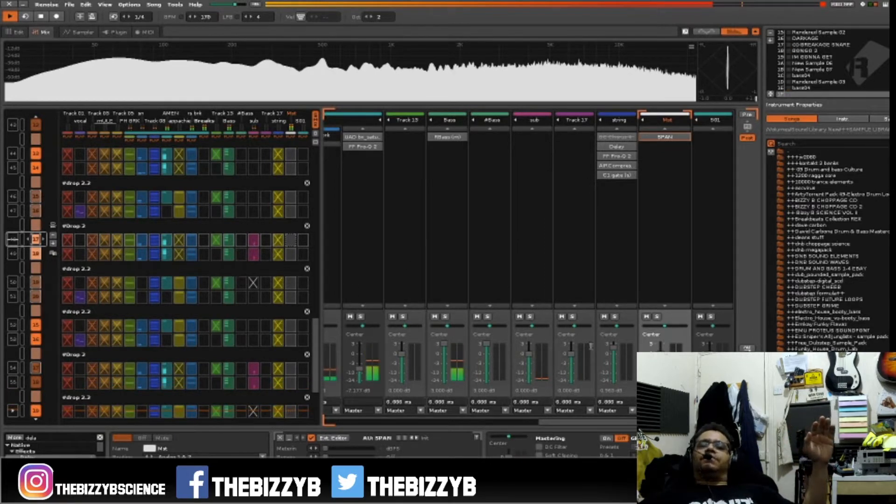
click(333, 423)
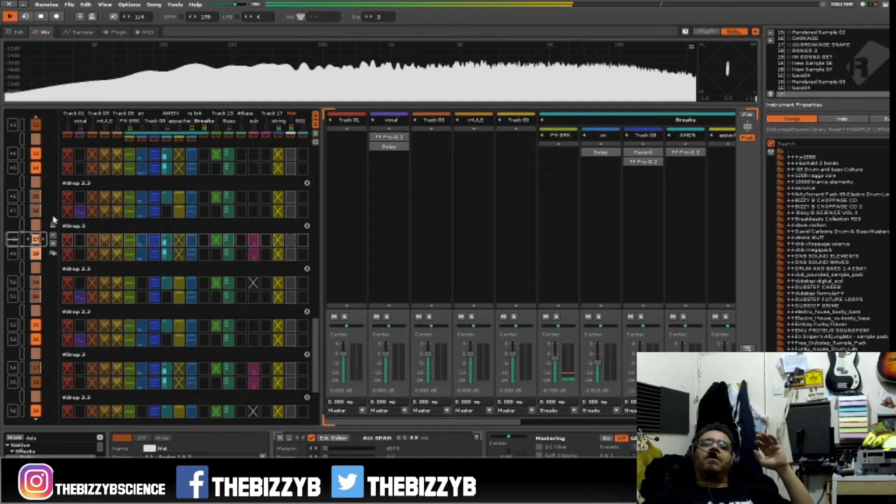
- Return to the start of the pattern sequence and hide the pattern matrix to give the mixer more room
scroll(33, 196, up, 15)
scroll(33, 196, up, 6)
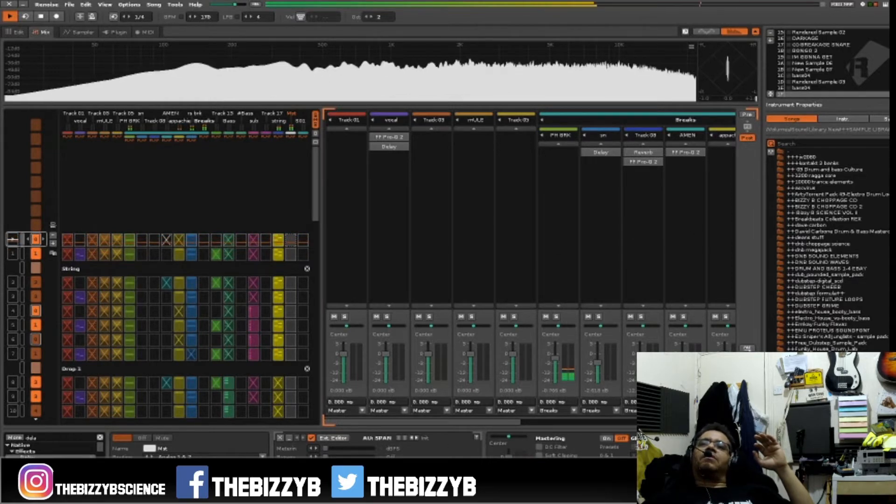
key(ctrl+m)
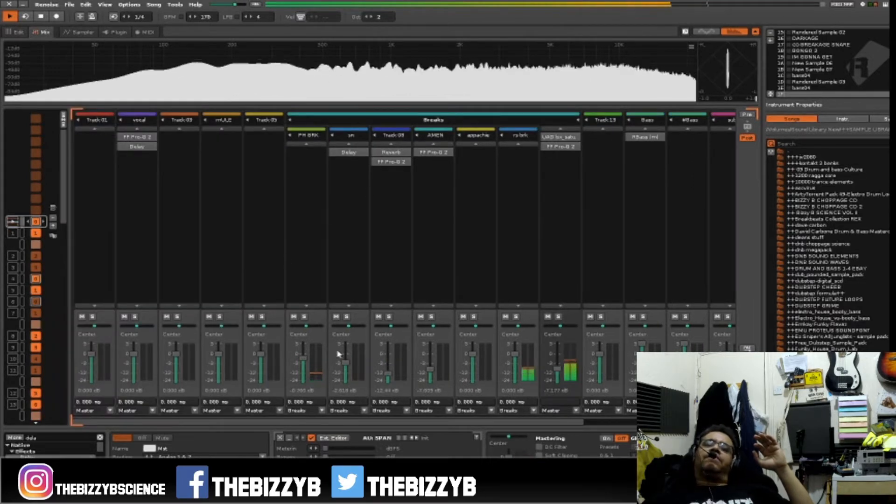
- Show the track scopes and solo the string track
click(714, 34)
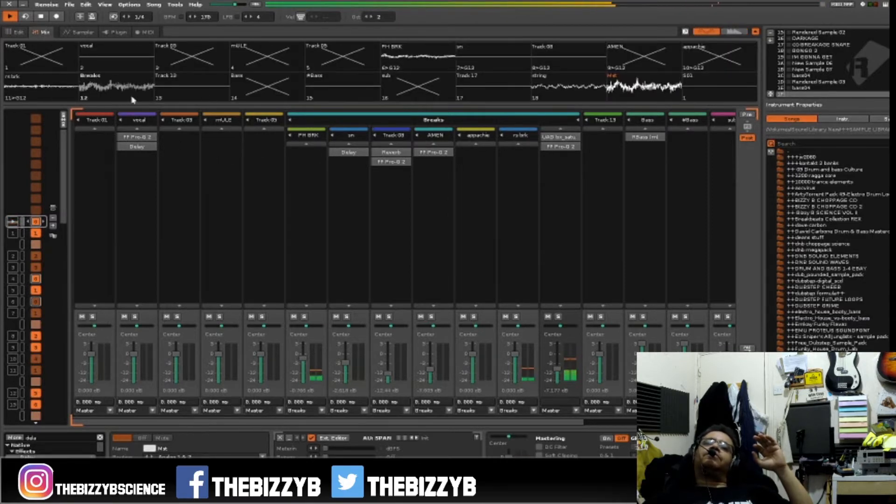
right_click(559, 88)
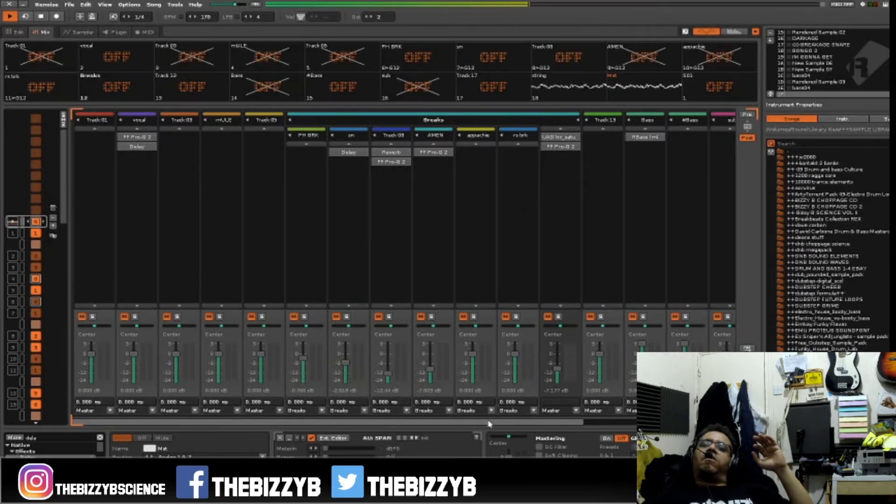
drag(498, 422, 647, 421)
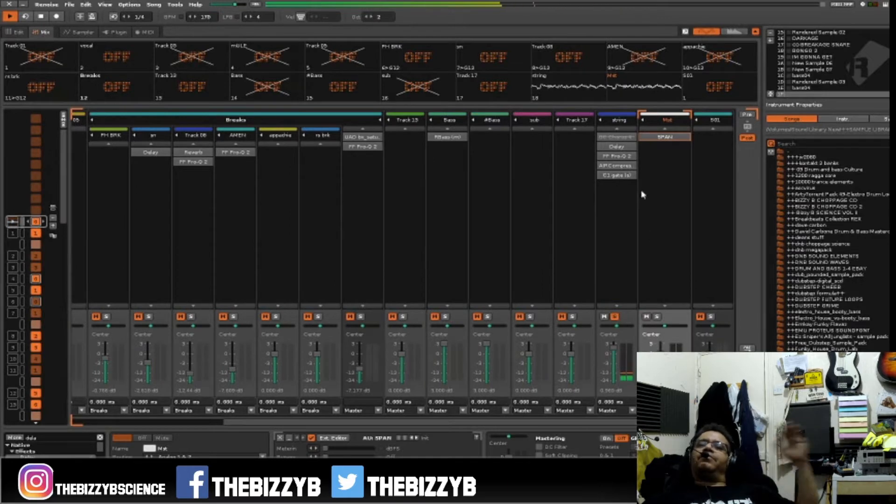
- Select the string track and open the XCH 01 instrument's modulation settings in the sampler
click(620, 215)
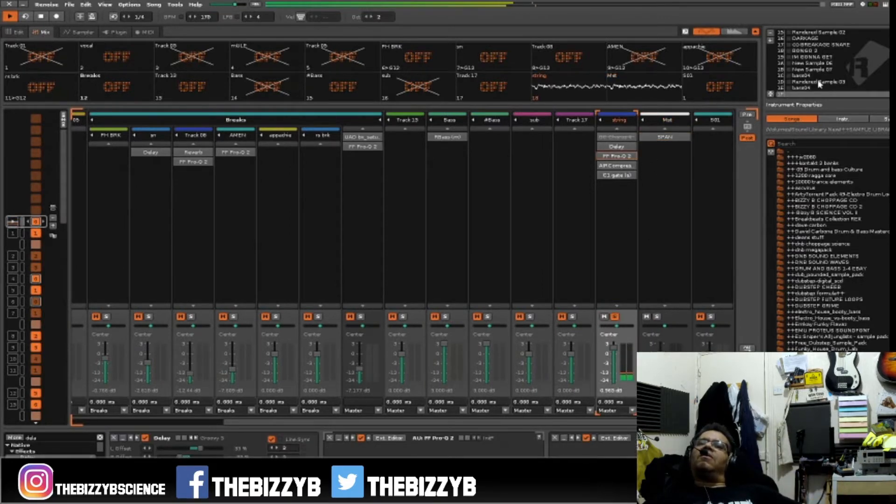
scroll(822, 81, up, 7)
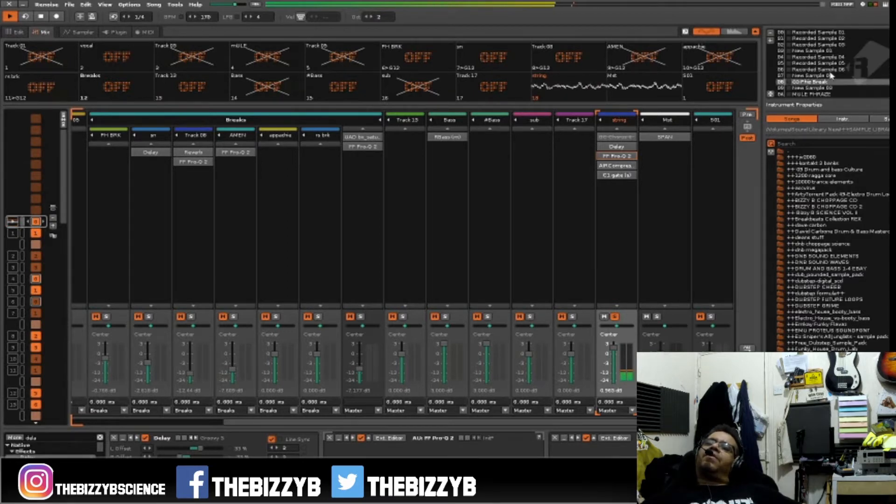
scroll(830, 75, down, 6)
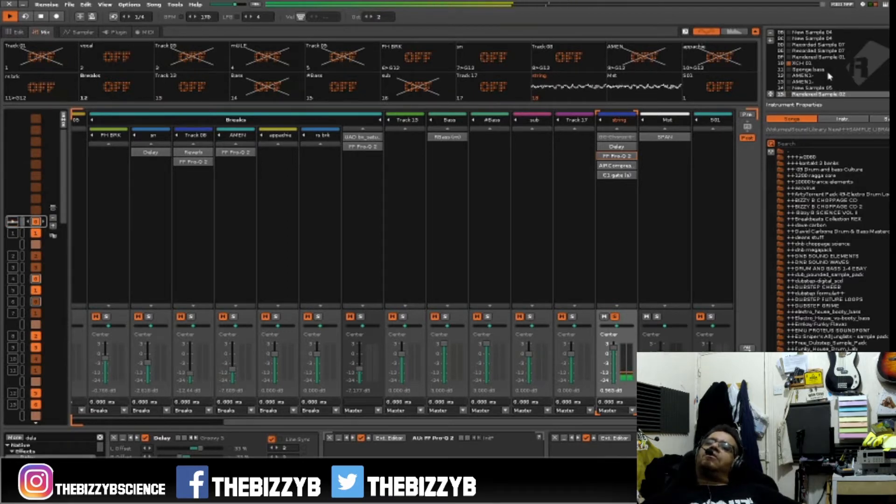
click(811, 64)
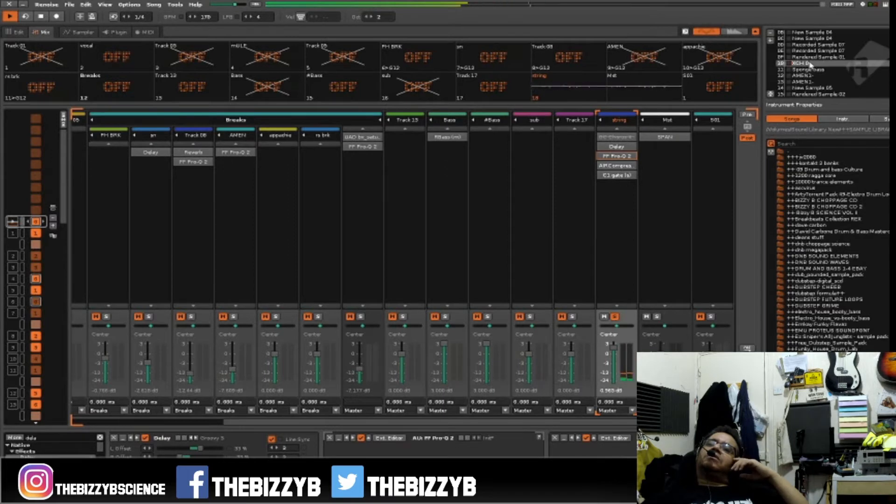
double_click(811, 64)
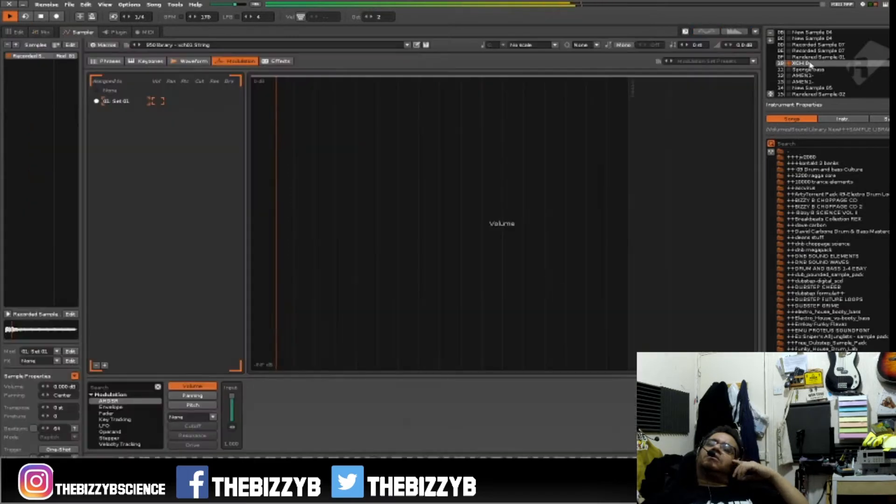
- Add an LFO to the XCH 01 panning with frequency 7.22 Hz, amplitude 0.408 and delay 122 ms
click(186, 396)
double_click(115, 426)
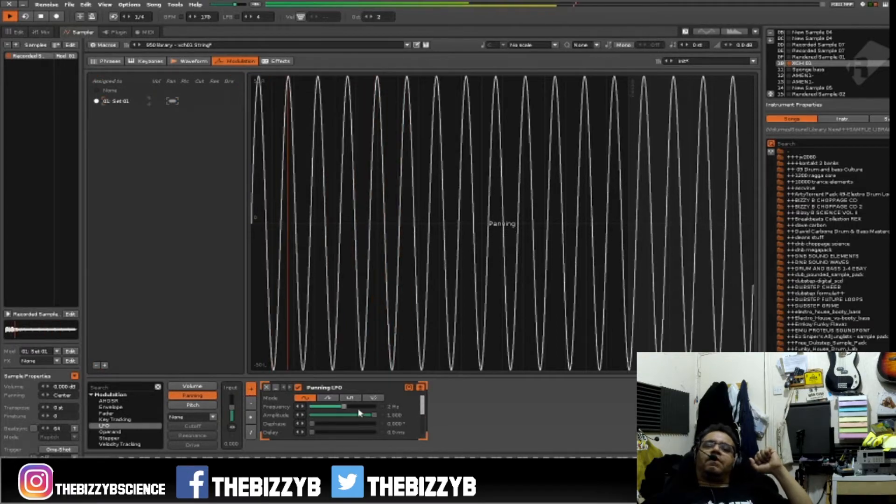
mouse_move(343, 407)
mouse_down()
mouse_move(329, 407)
mouse_move(361, 407)
mouse_up()
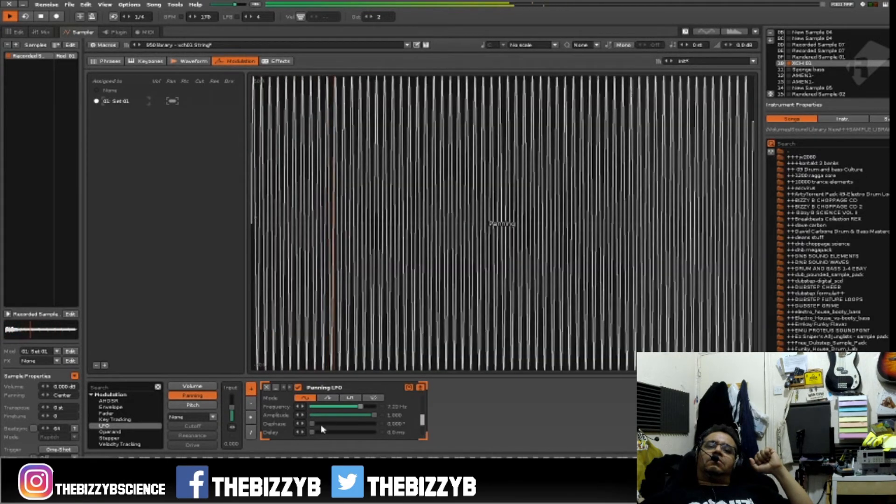
drag(314, 431, 327, 432)
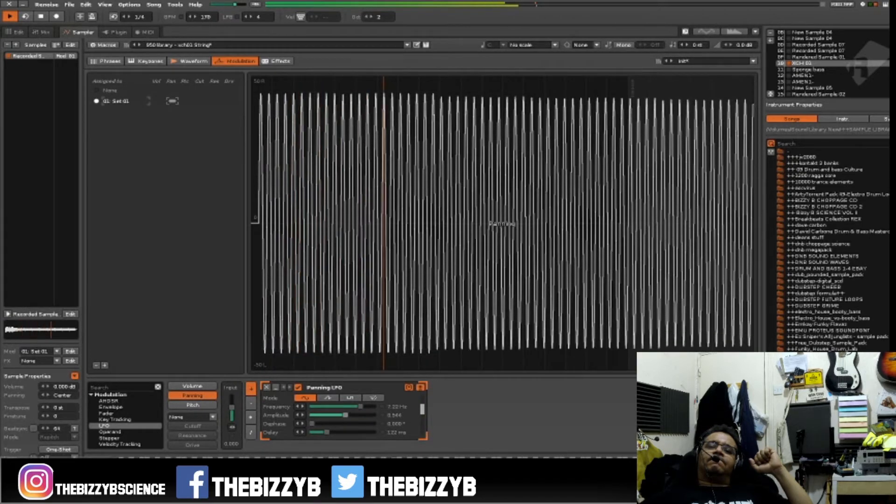
drag(380, 418, 336, 415)
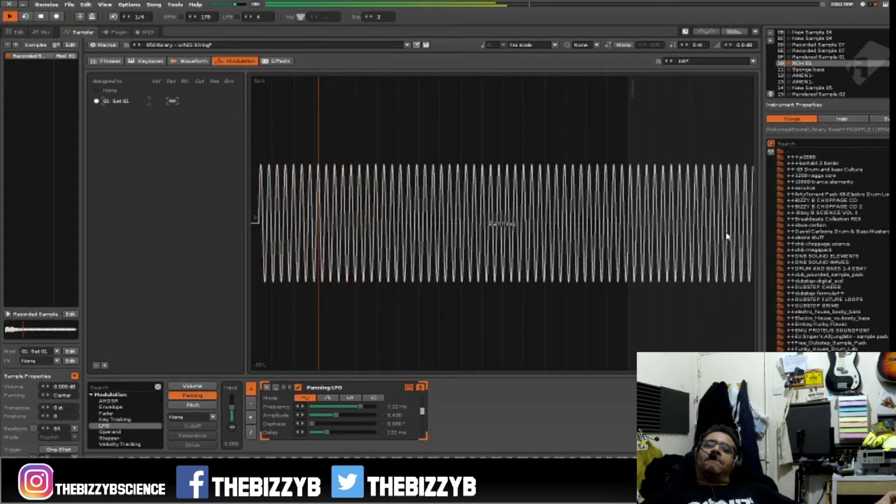
- Set the XCH 01 modulation filter type to LP Clean
click(191, 417)
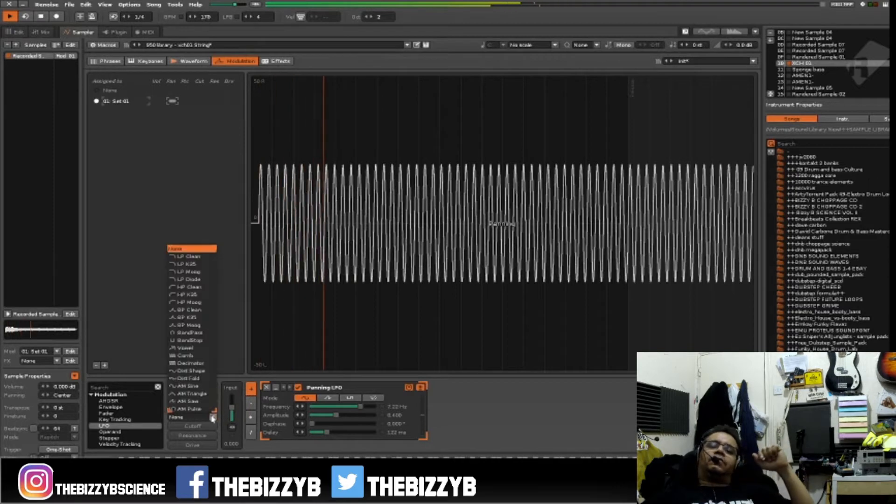
click(591, 405)
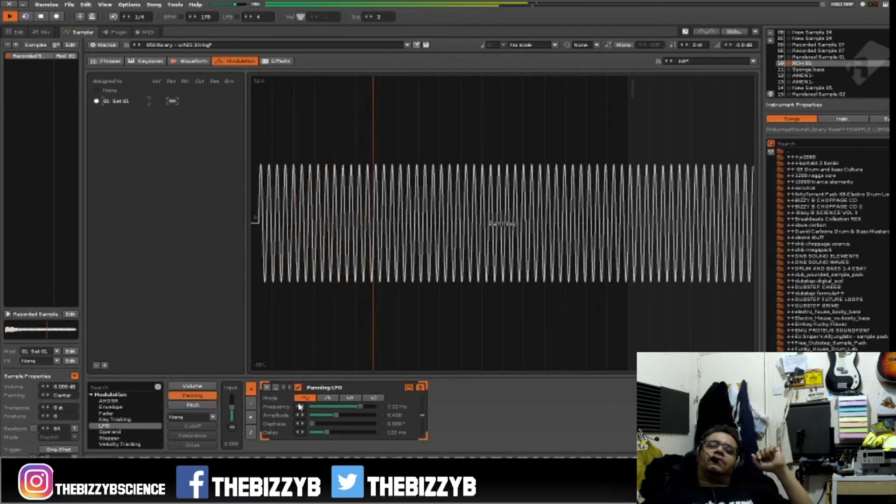
click(206, 417)
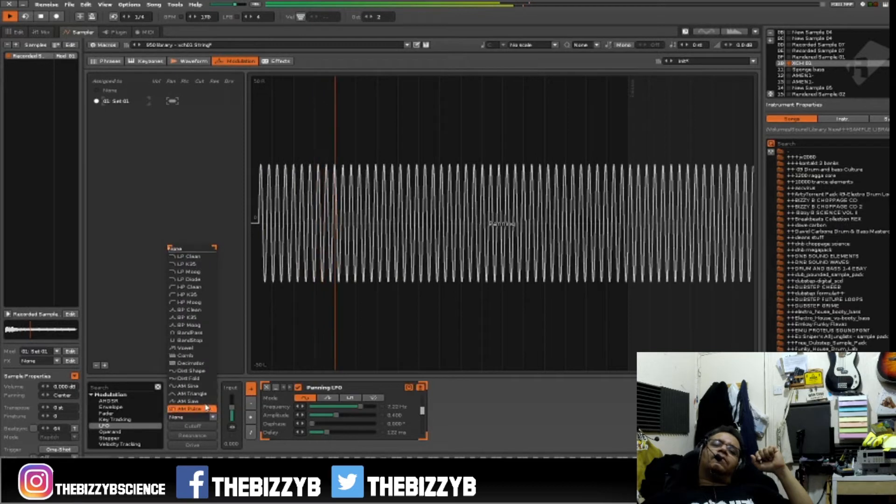
click(204, 256)
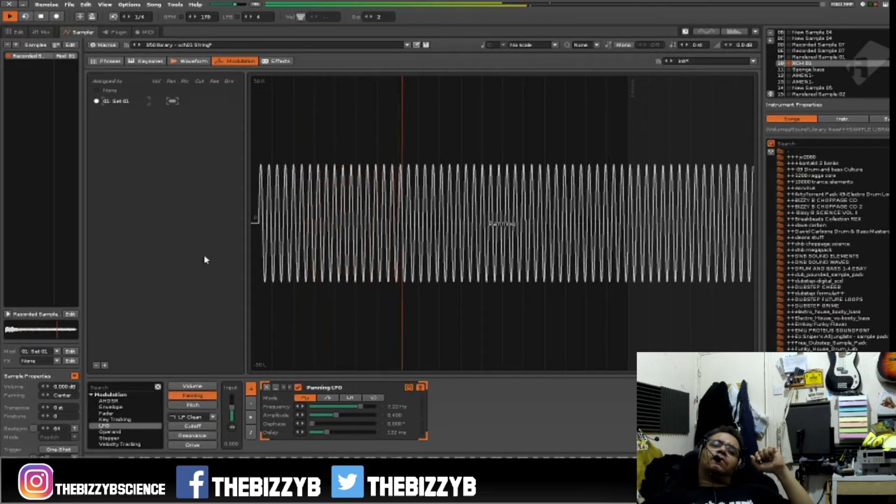
- Add an LFO to the filter cutoff and set its frequency to 0.155 Hz and amplitude to 0.244
click(202, 419)
click(197, 426)
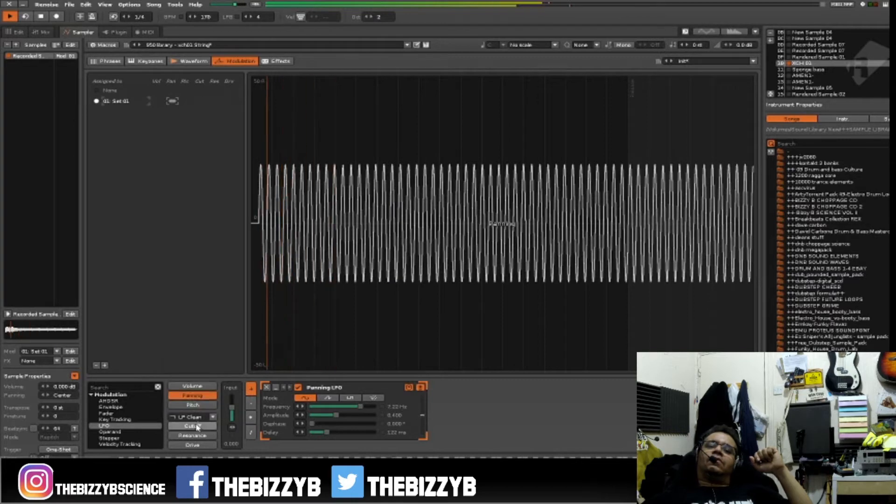
click(197, 426)
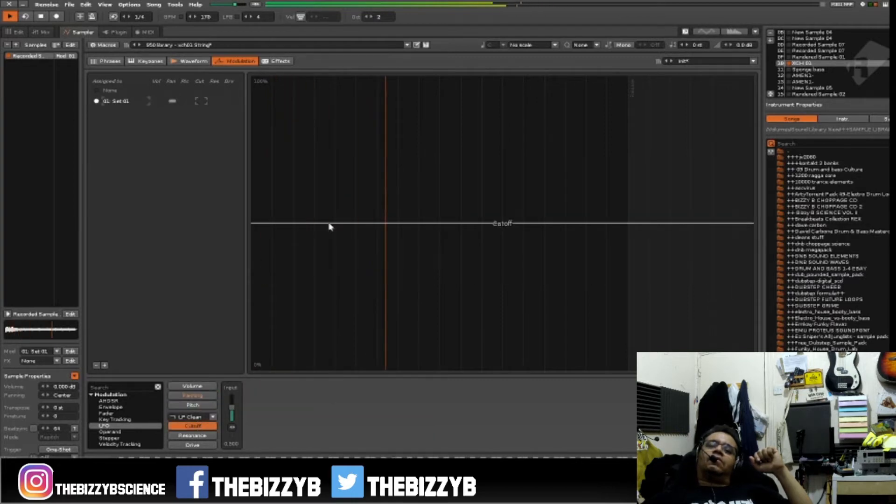
double_click(121, 426)
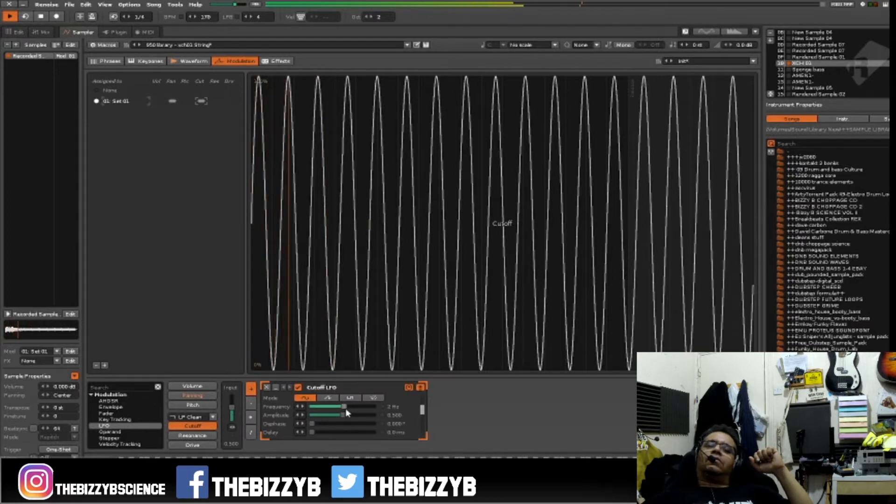
drag(344, 407, 321, 406)
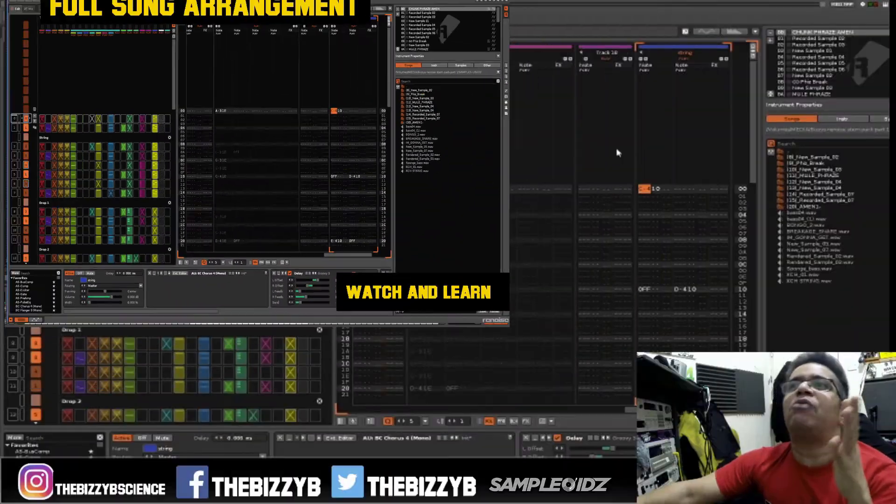
- Find the MULE PHRAZE instrument in the list and examine its sliced waveform and phrase
scroll(864, 52, down, 6)
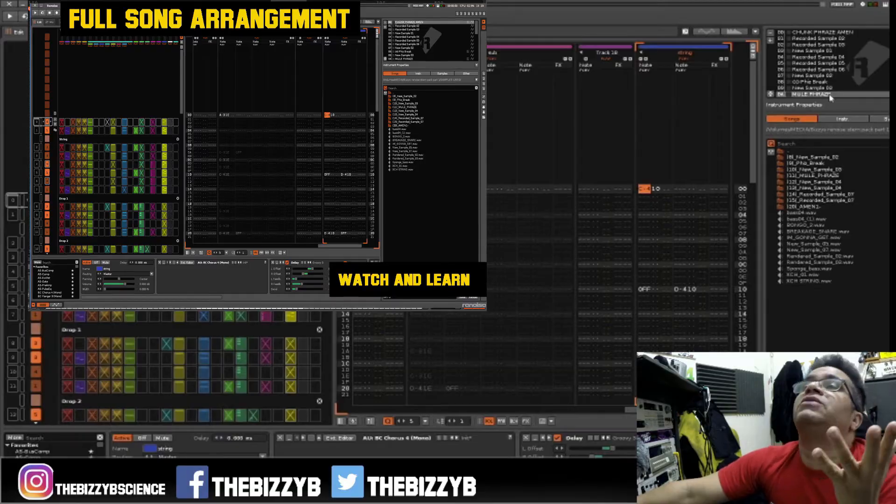
scroll(830, 89, down, 2)
scroll(849, 86, up, 2)
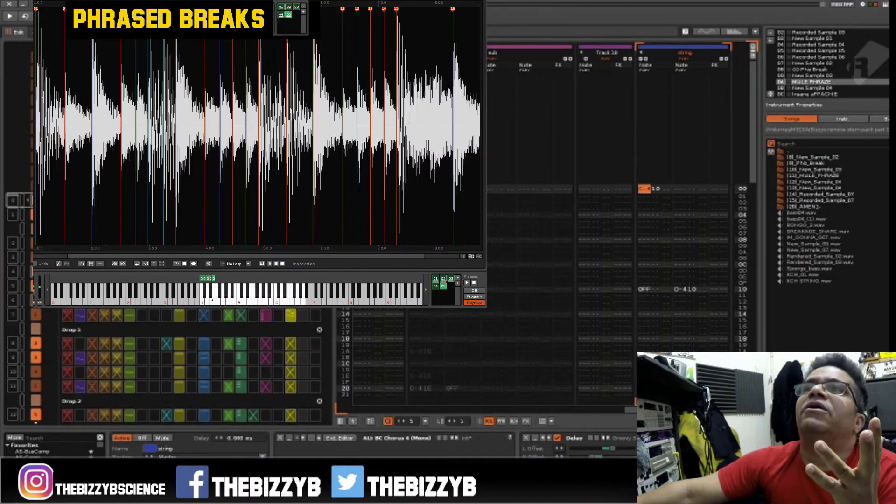
key(F3)
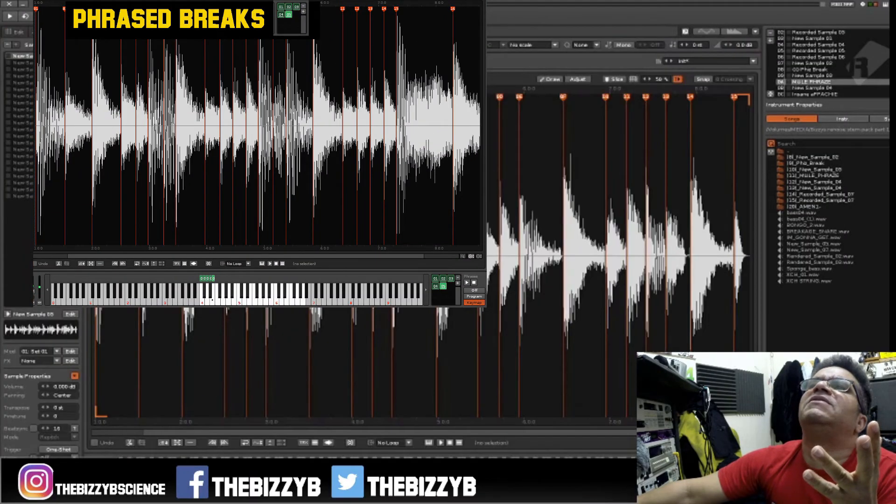
key(F3)
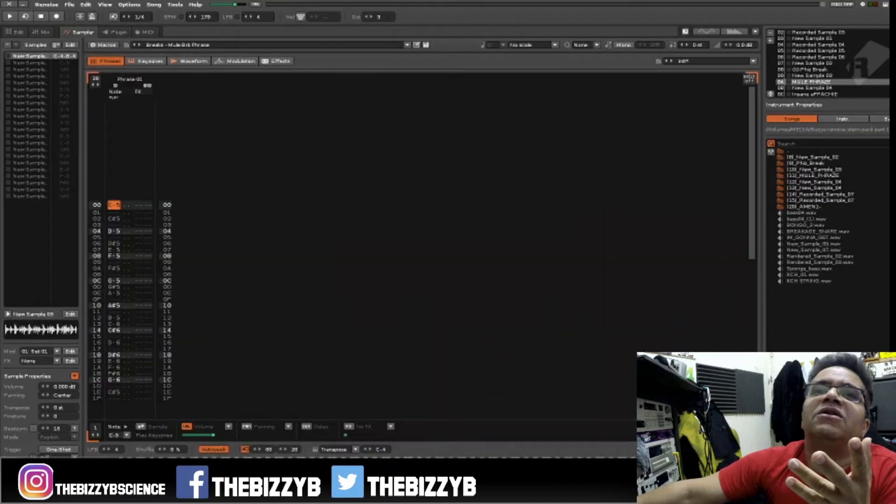
- Select the Insane aPPACHE instrument, examine its slices and phrase, and audition it with a note
key(alt+Down)
key(alt+Down)
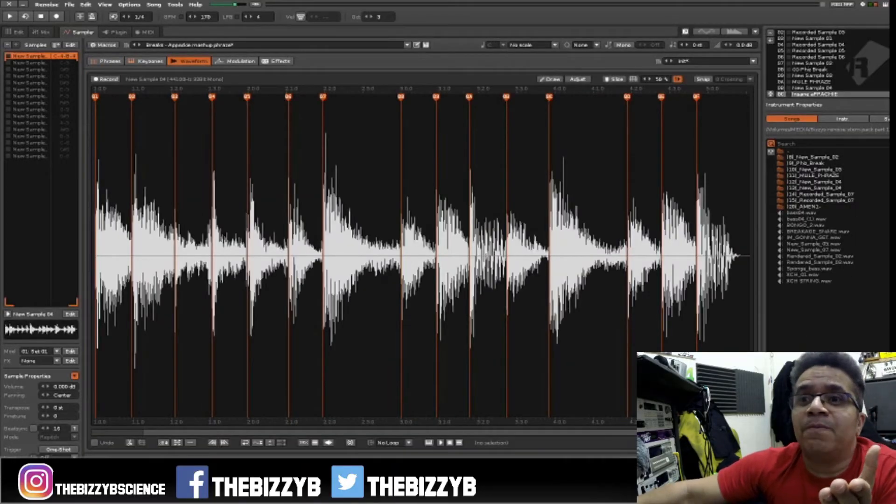
key(F3)
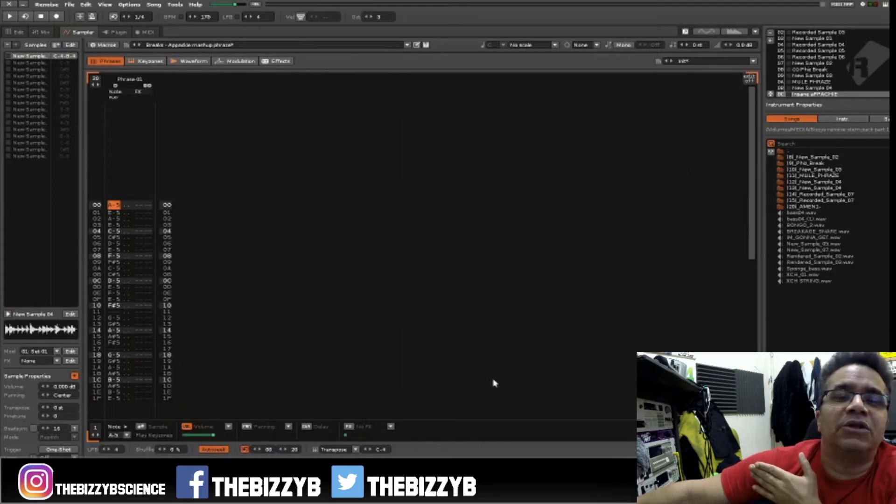
key(q)
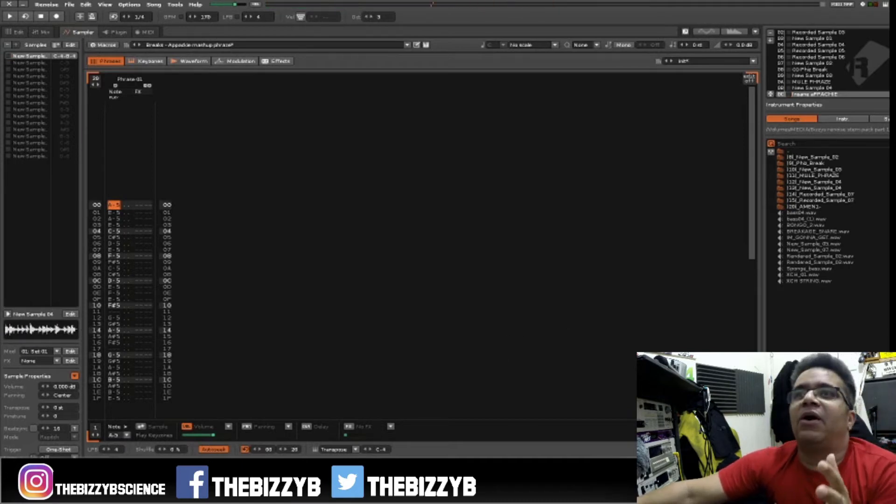
- Browse the instruments from Set Speed Phrase to XCH 01, reselect Insane aPPACHE and return to the pattern editor
click(828, 76)
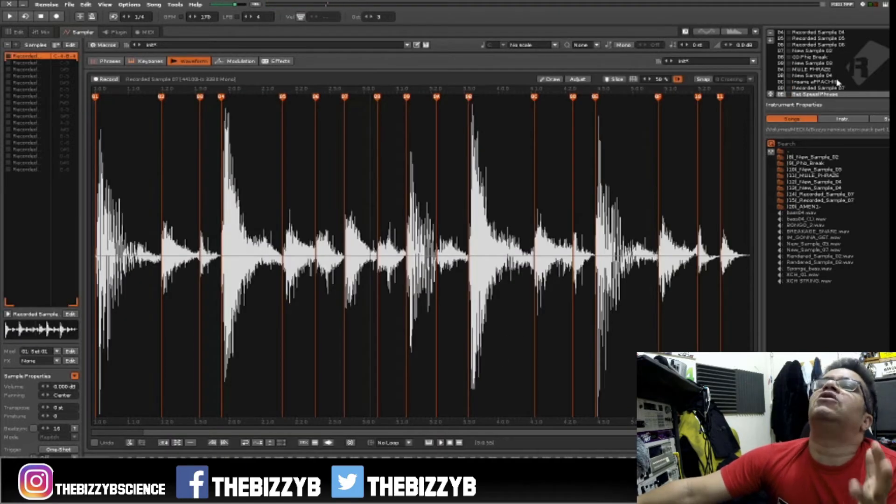
scroll(831, 80, down, 1)
click(840, 83)
scroll(840, 83, down, 2)
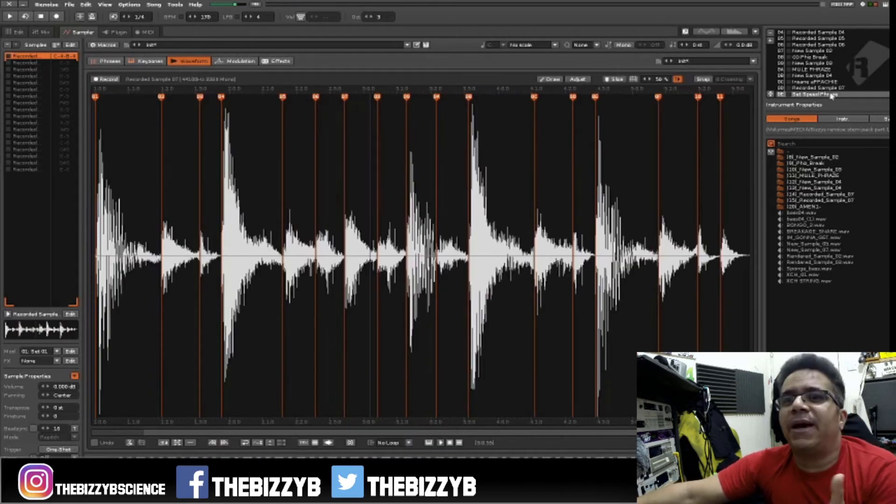
scroll(869, 71, down, 2)
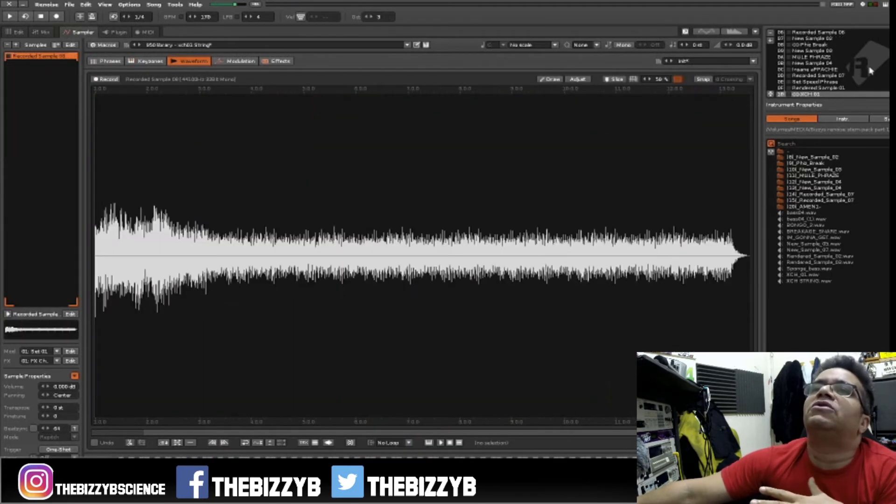
scroll(871, 70, up, 4)
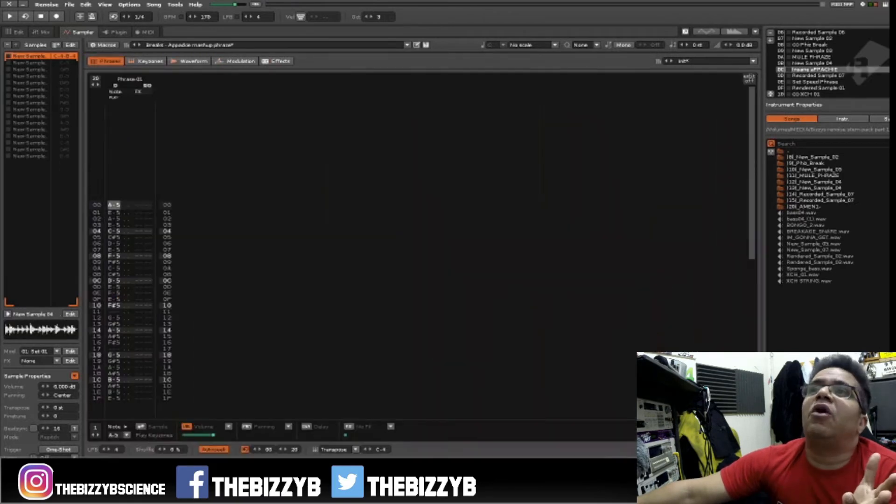
key(F2)
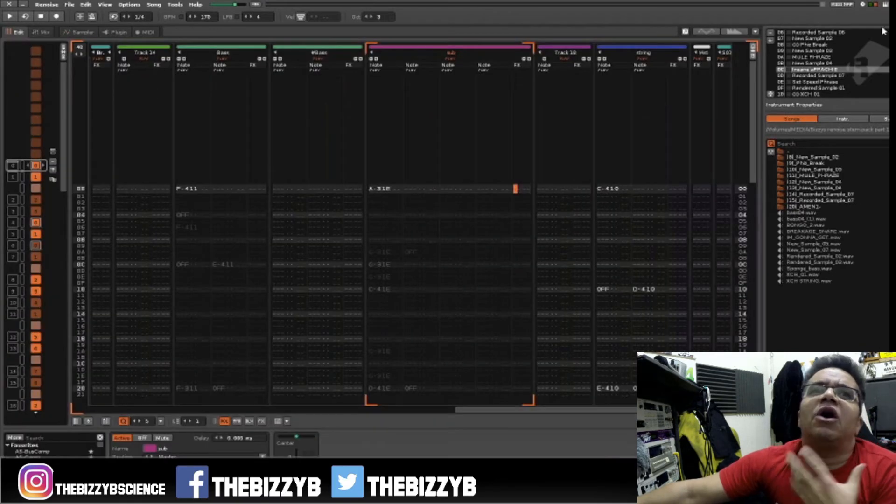
click(64, 54)
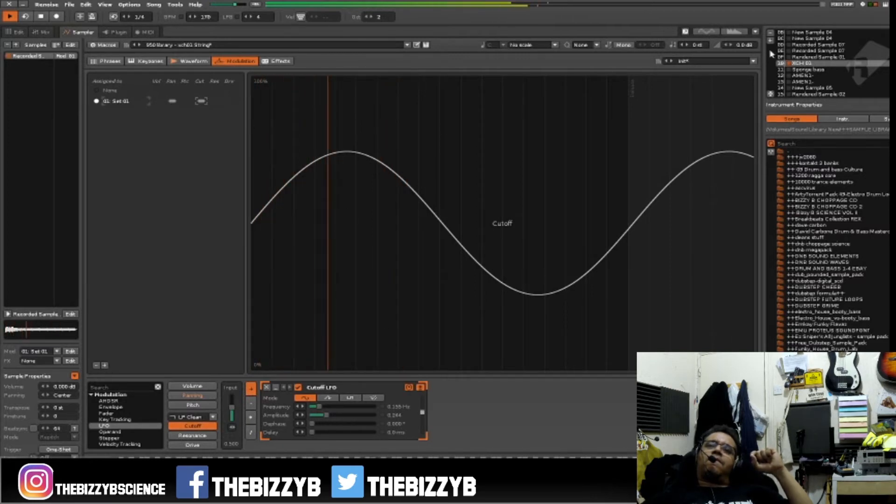
- Go back to the pattern editor, show the track scopes and open the SPAN analyser on the Mst track
key(F2)
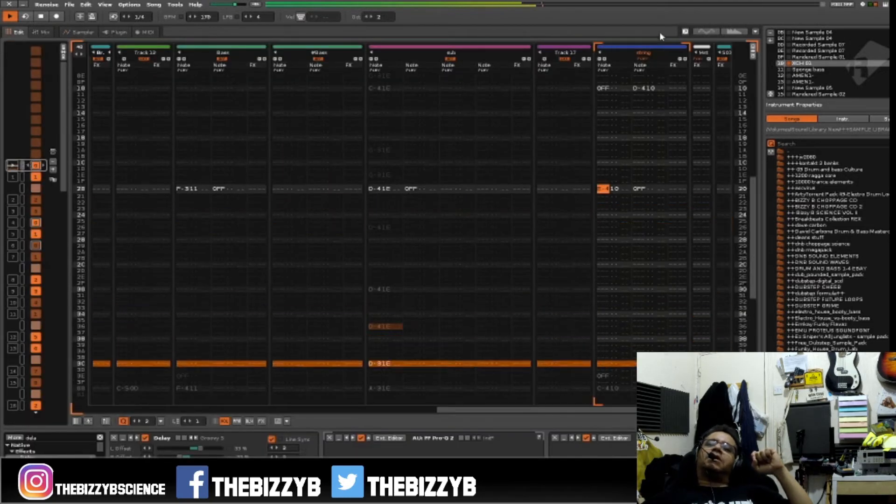
key(F1)
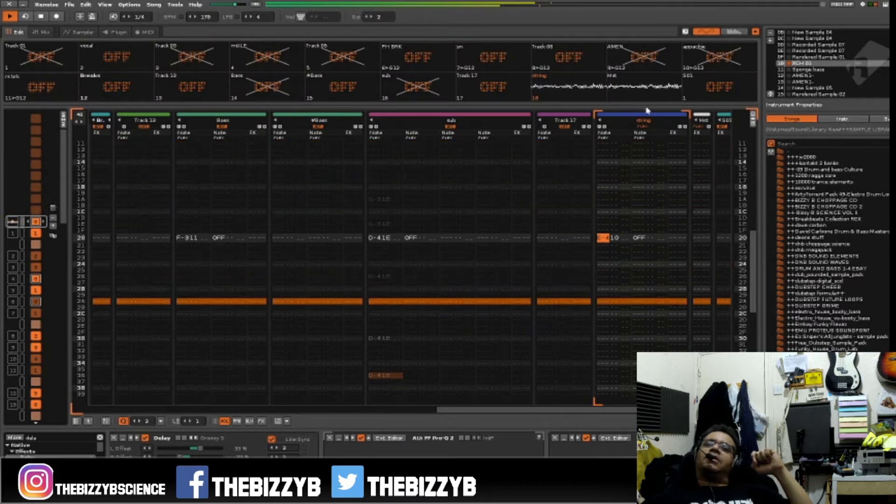
click(704, 121)
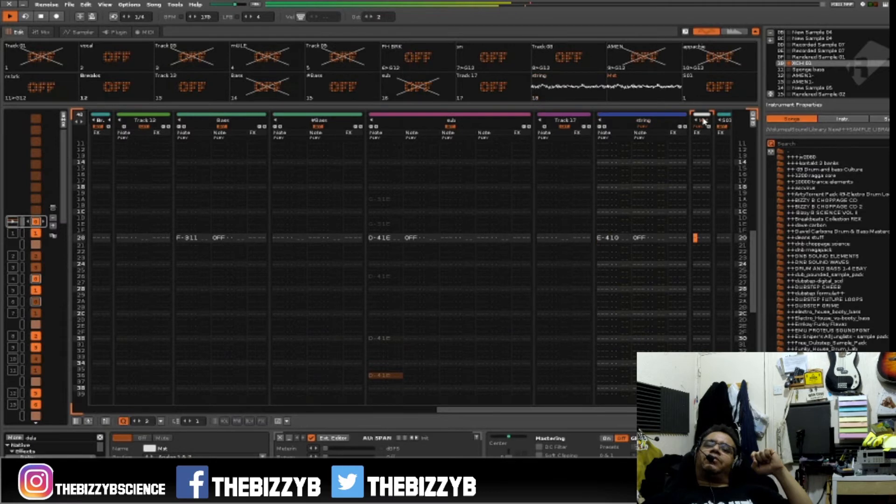
click(326, 439)
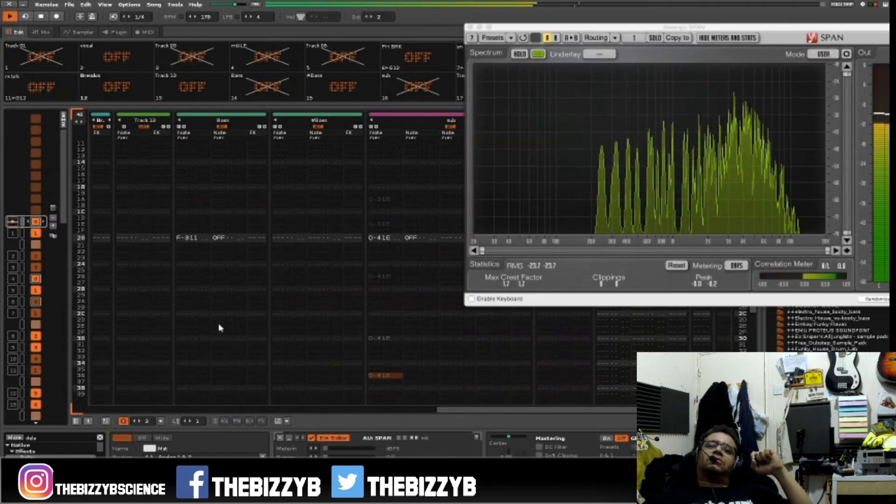
- Solo the FH BRK track and release the solo so the whole mix plays through SPAN
right_click(435, 60)
right_click(435, 60)
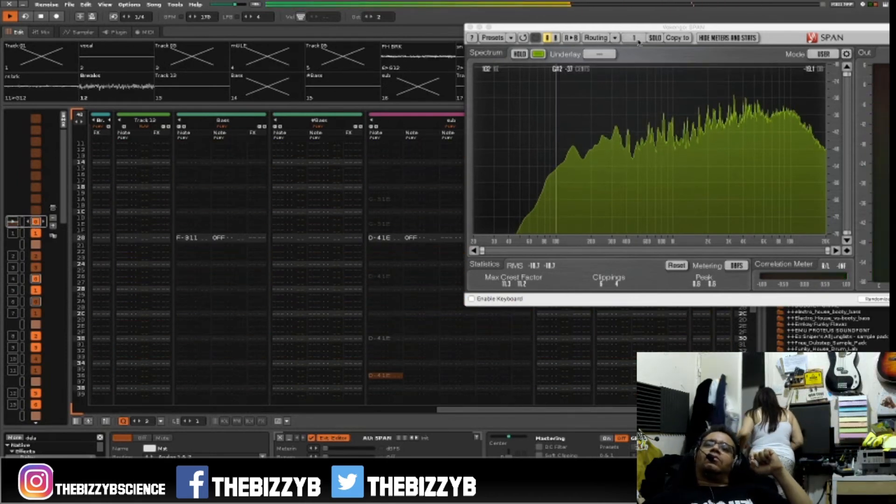
- Close the SPAN analyser and bring up the mixer to check the track levels
click(471, 27)
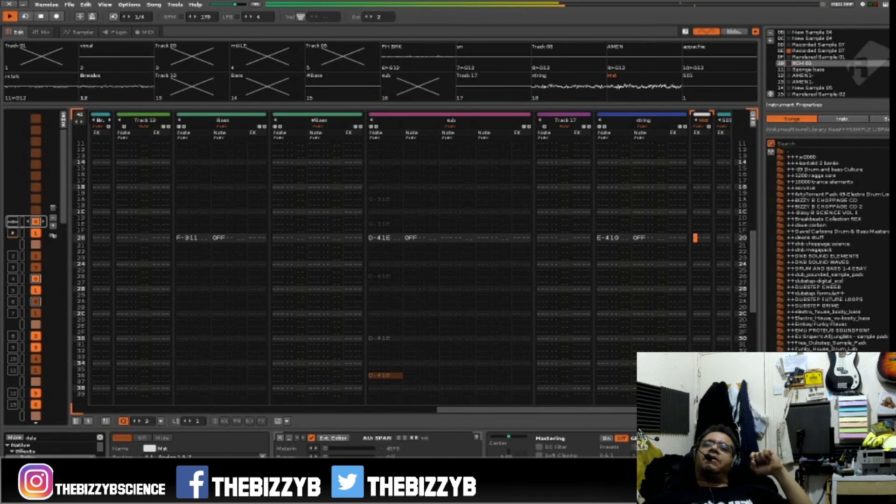
key(F3)
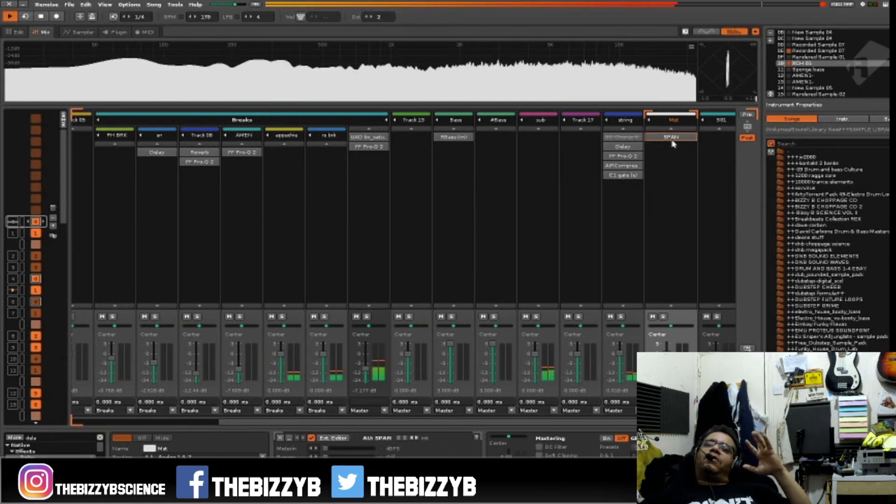
- Open the XCH 01 string instrument's cutoff modulation and set the LFO's dephase to about 73°
double_click(807, 65)
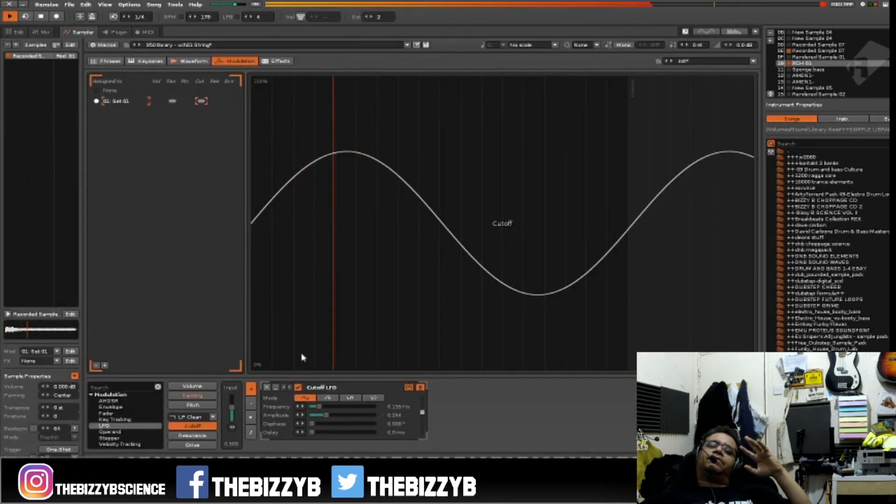
click(323, 423)
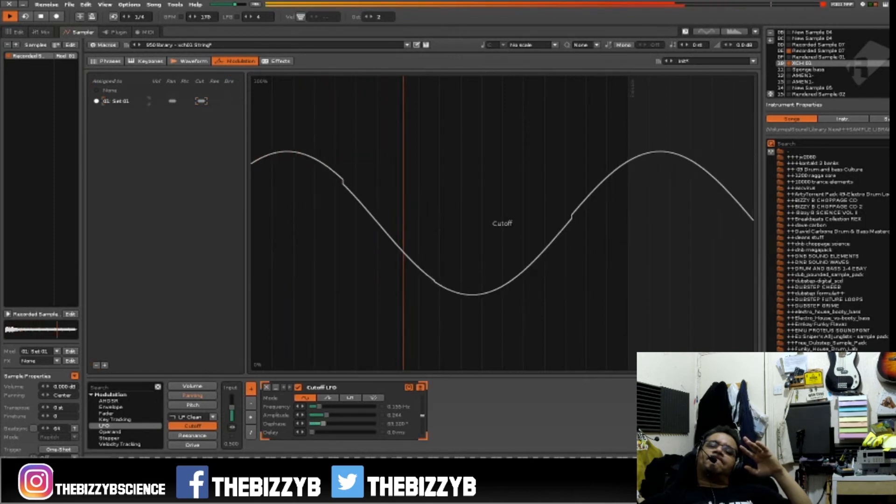
drag(323, 423, 324, 423)
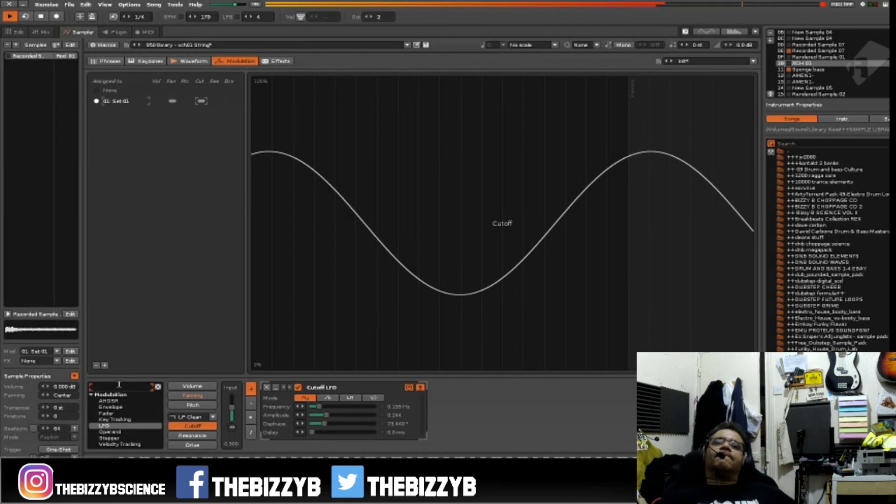
- Create an effect chain for the XCH 01 string instrument and add the VST UAD DreamVerb to it
click(281, 61)
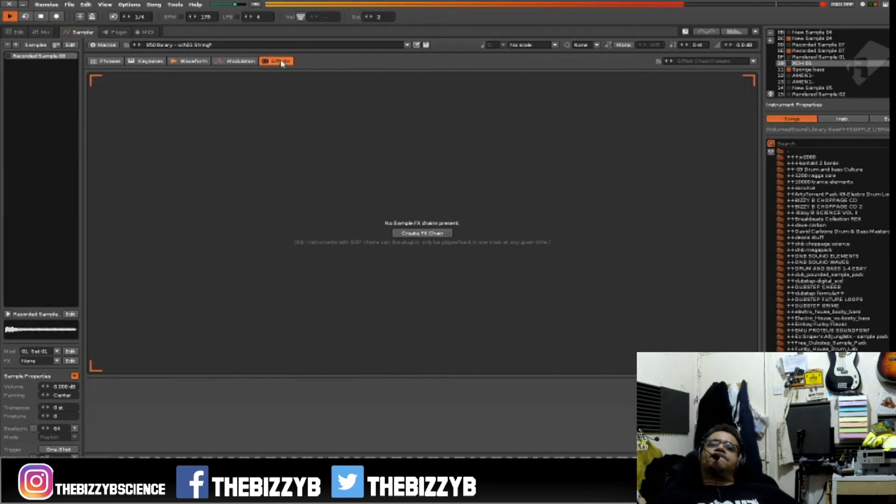
click(418, 233)
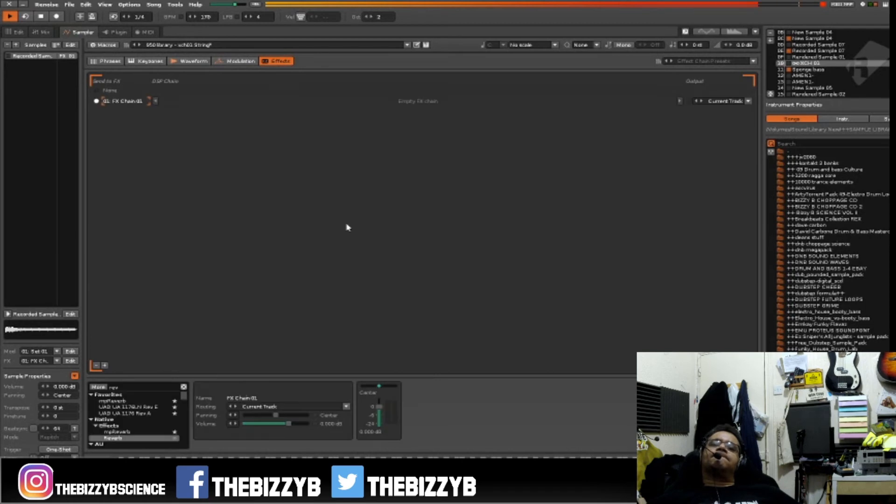
click(139, 388)
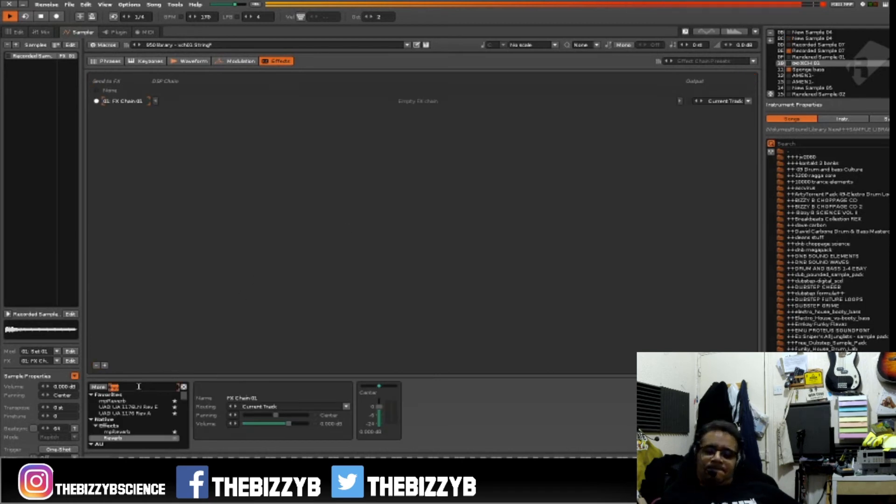
text(dre)
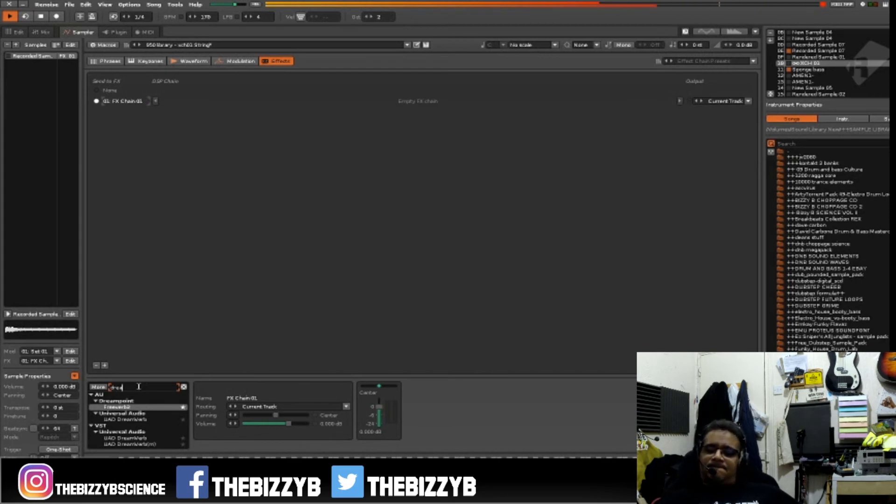
text(am)
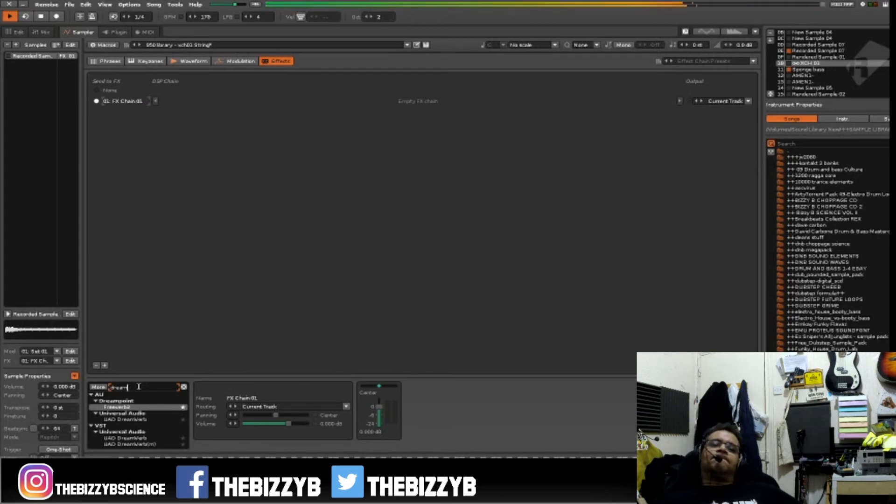
double_click(140, 438)
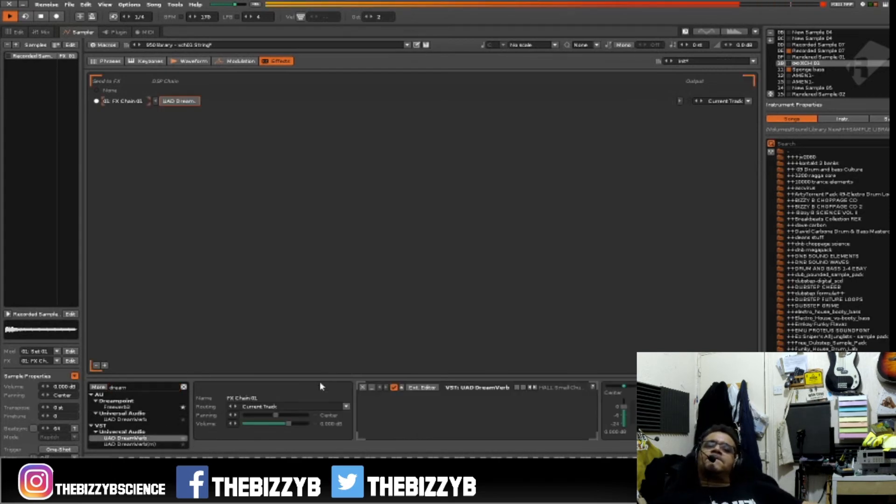
- Open the DreamVerb editor and load the HALL Medium Symphony preset from the 7-Halls and Spaces folder
click(426, 389)
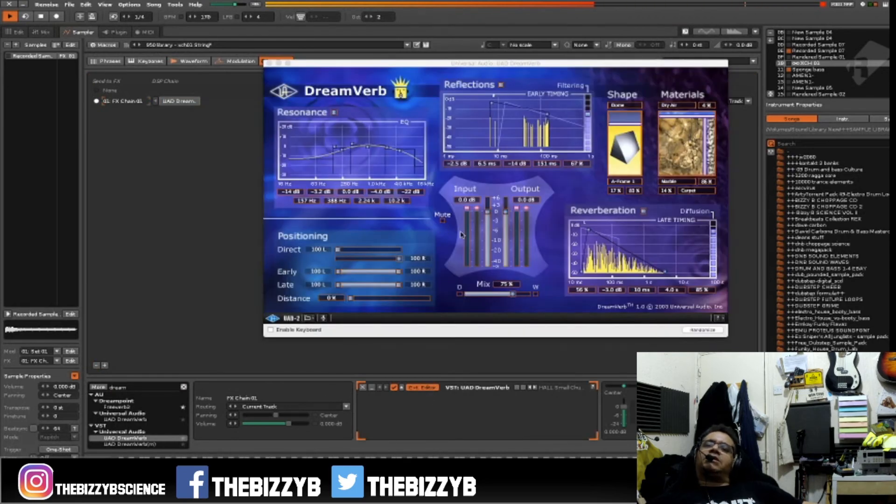
click(289, 319)
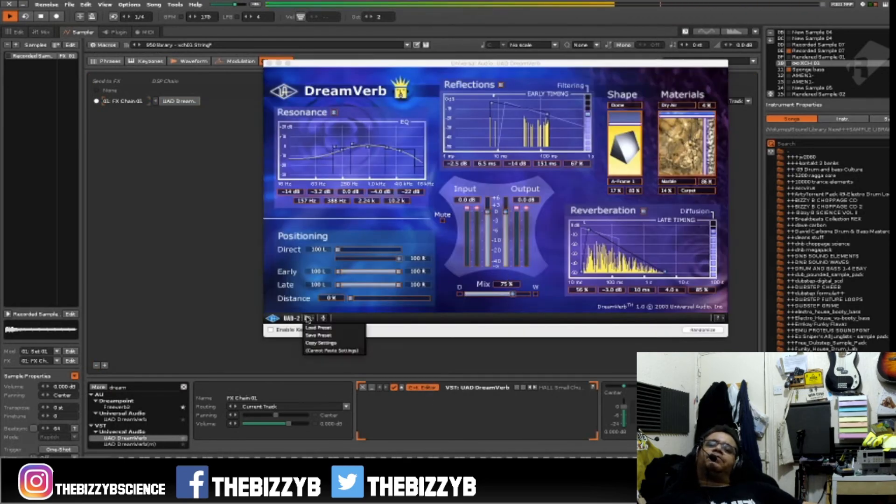
click(309, 320)
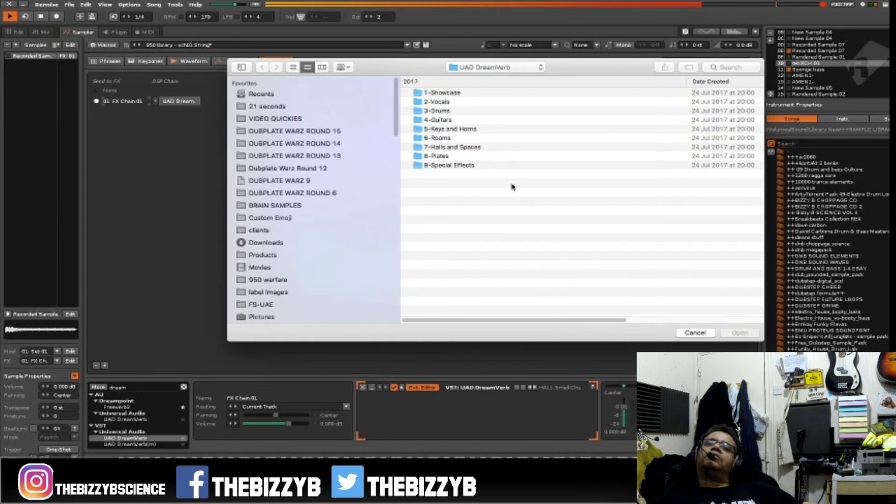
double_click(460, 130)
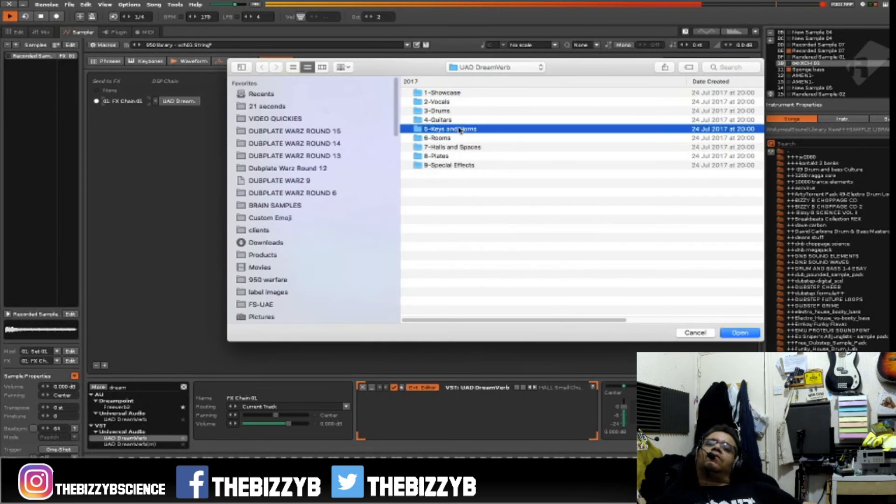
click(270, 68)
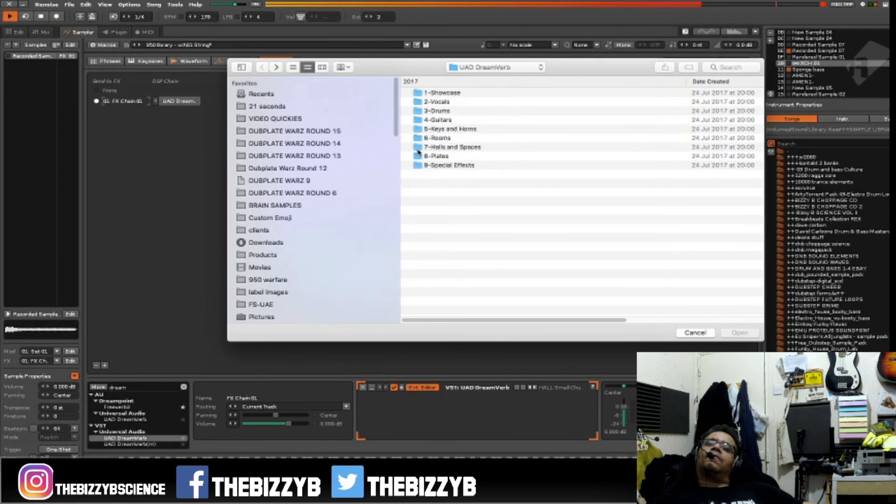
double_click(451, 147)
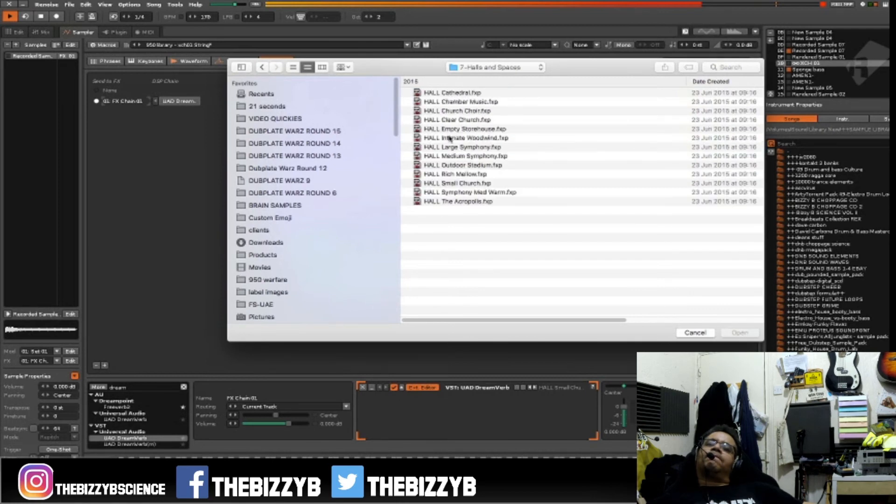
double_click(455, 157)
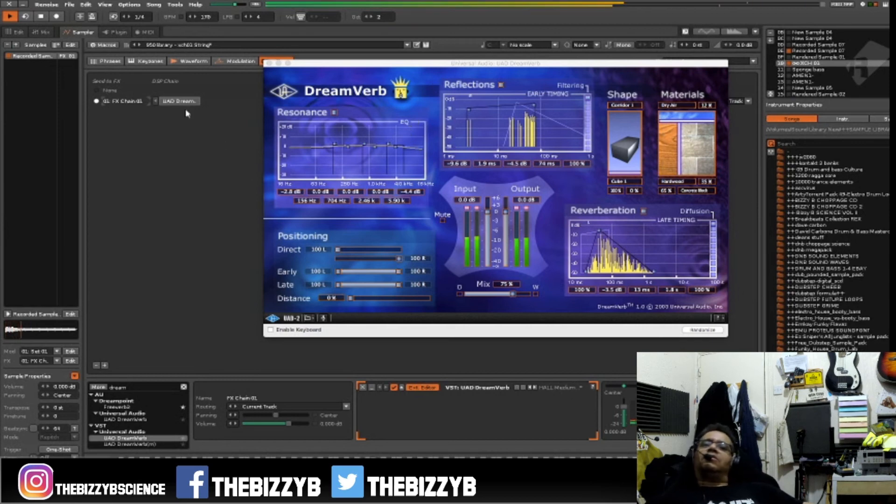
- Save the song and clear the DreamVerb window from view
click(71, 6)
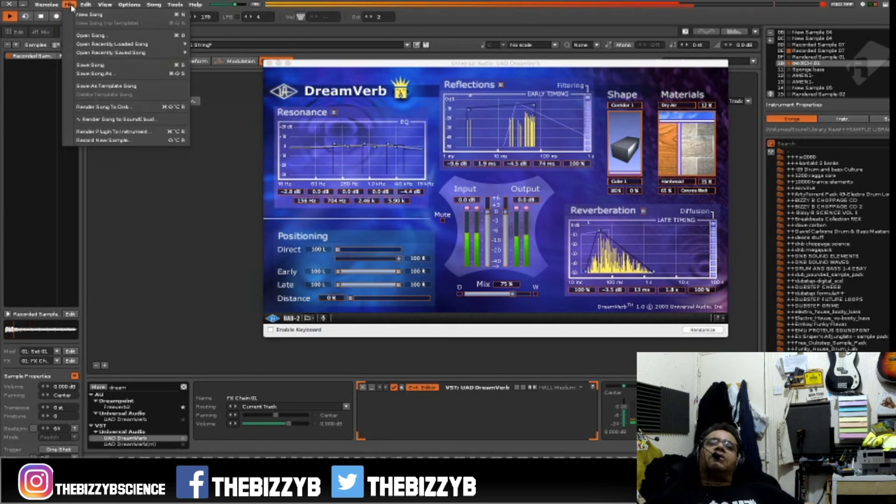
click(95, 68)
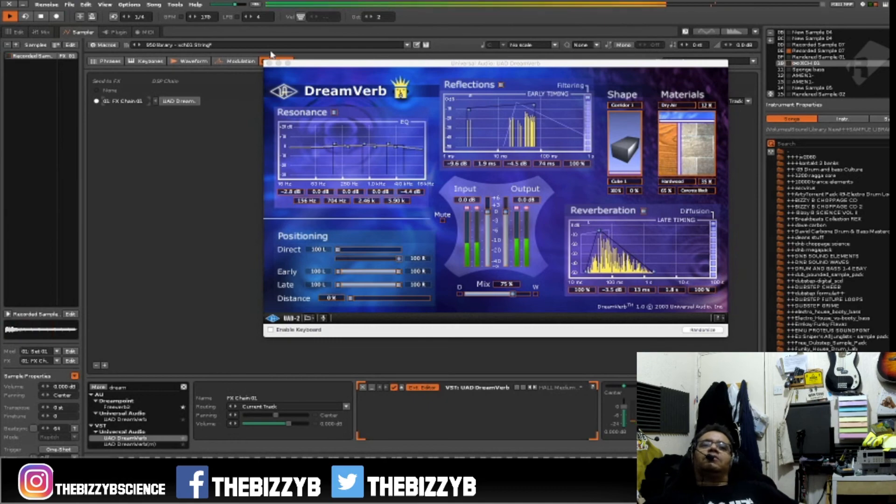
drag(306, 63, 0, 140)
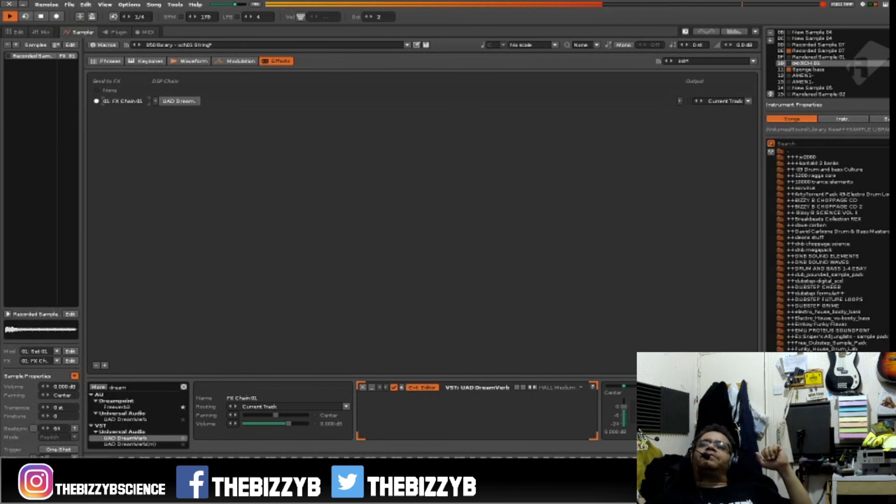
- Return to the pattern editor and make it follow the playback position
key(F1)
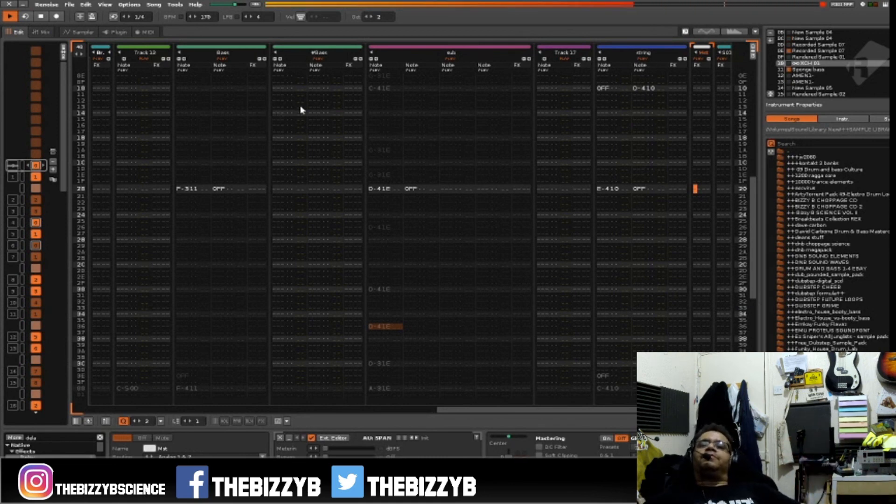
click(80, 17)
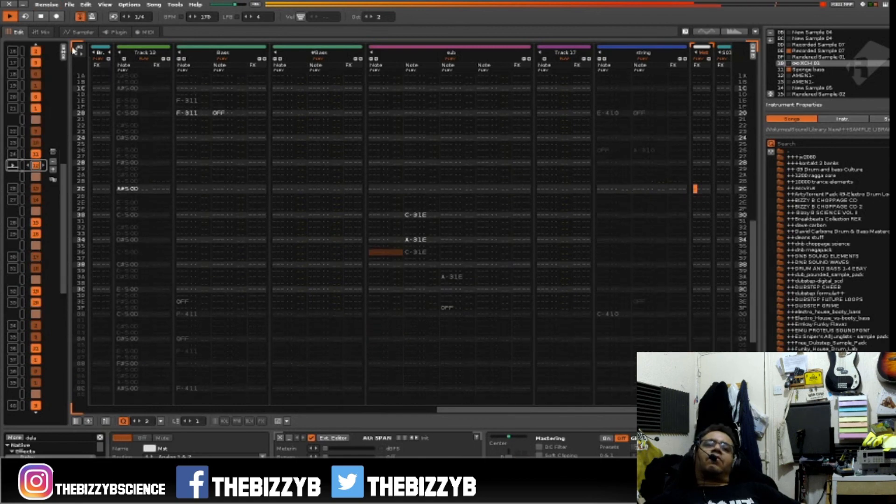